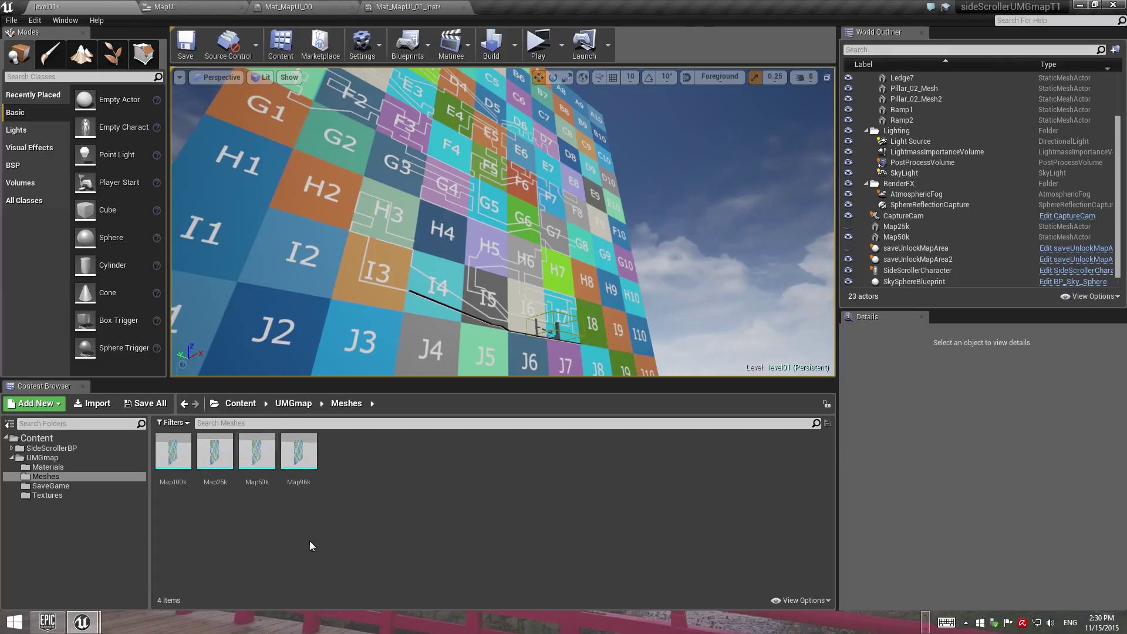
# Hide the Map50k mesh in the level and make the Map25k mesh visible instead.
pyautogui.moveTo(270, 448)
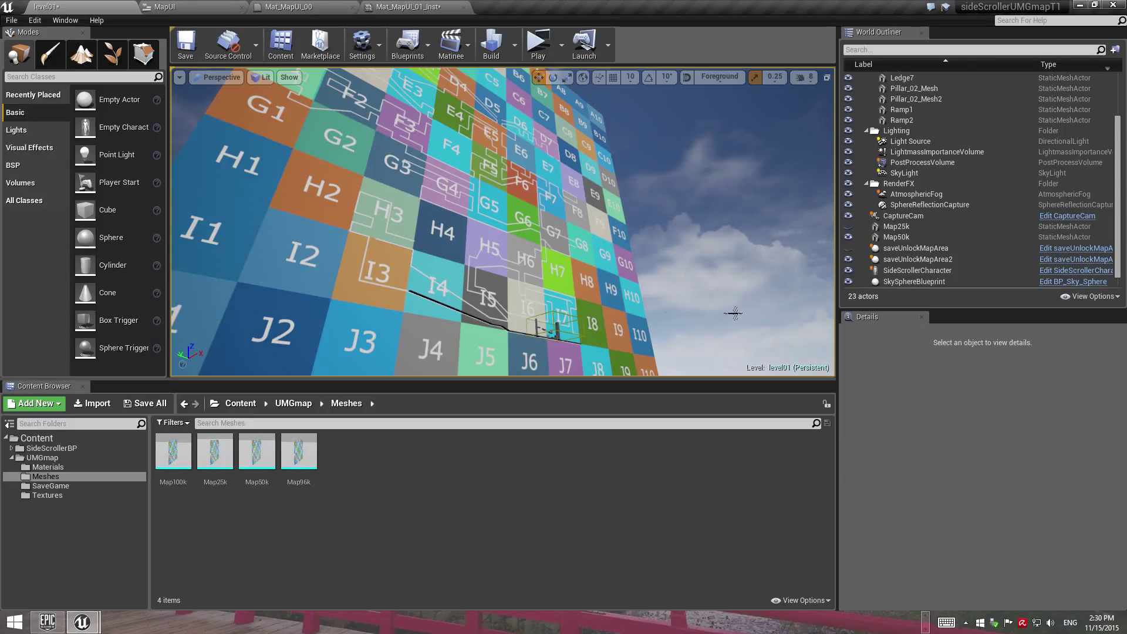
pyautogui.click(896, 236)
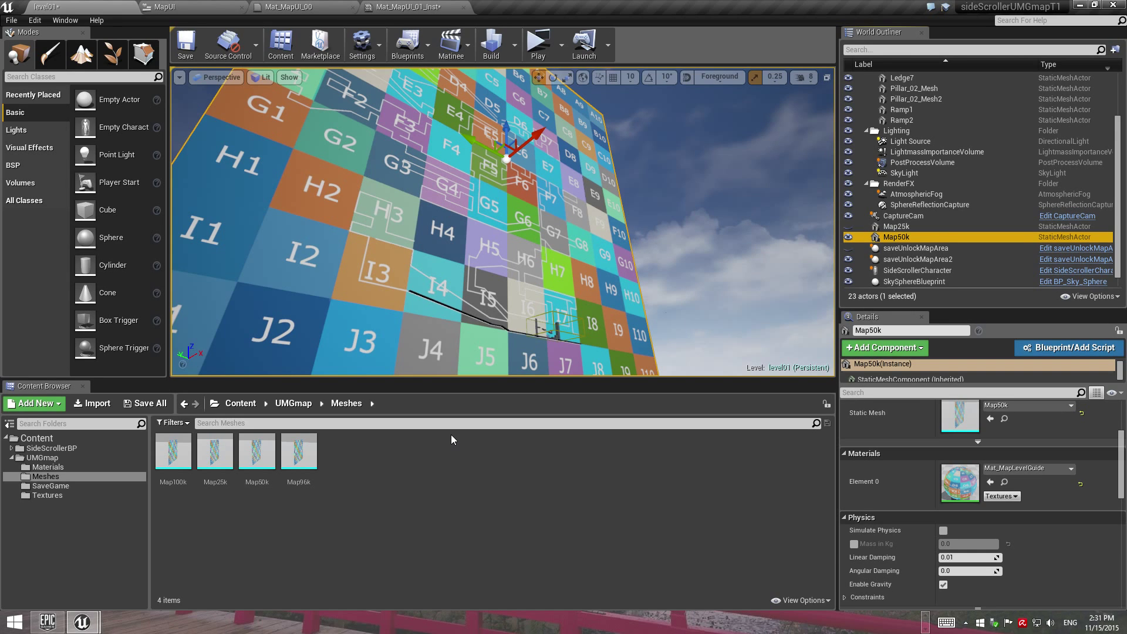
pyautogui.click(210, 449)
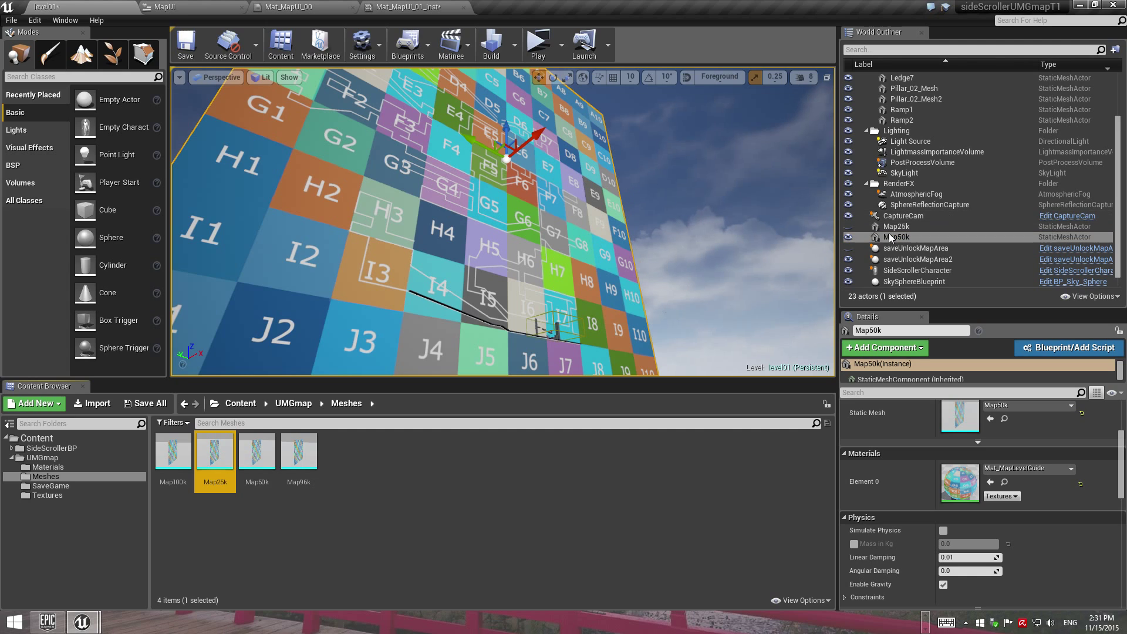
pyautogui.click(848, 237)
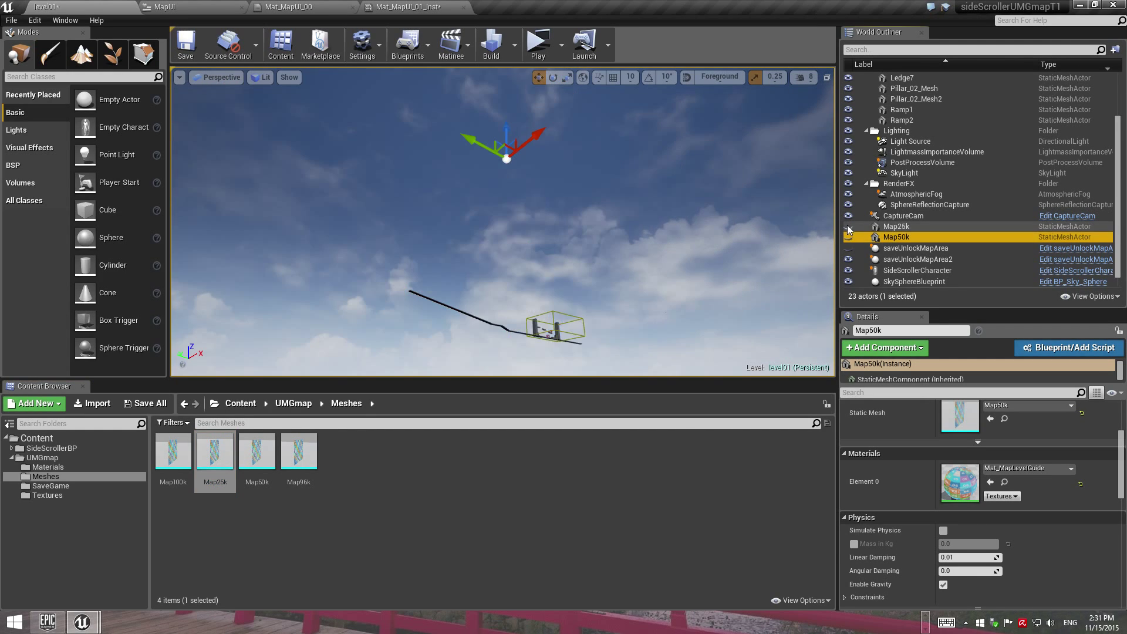
pyautogui.click(848, 226)
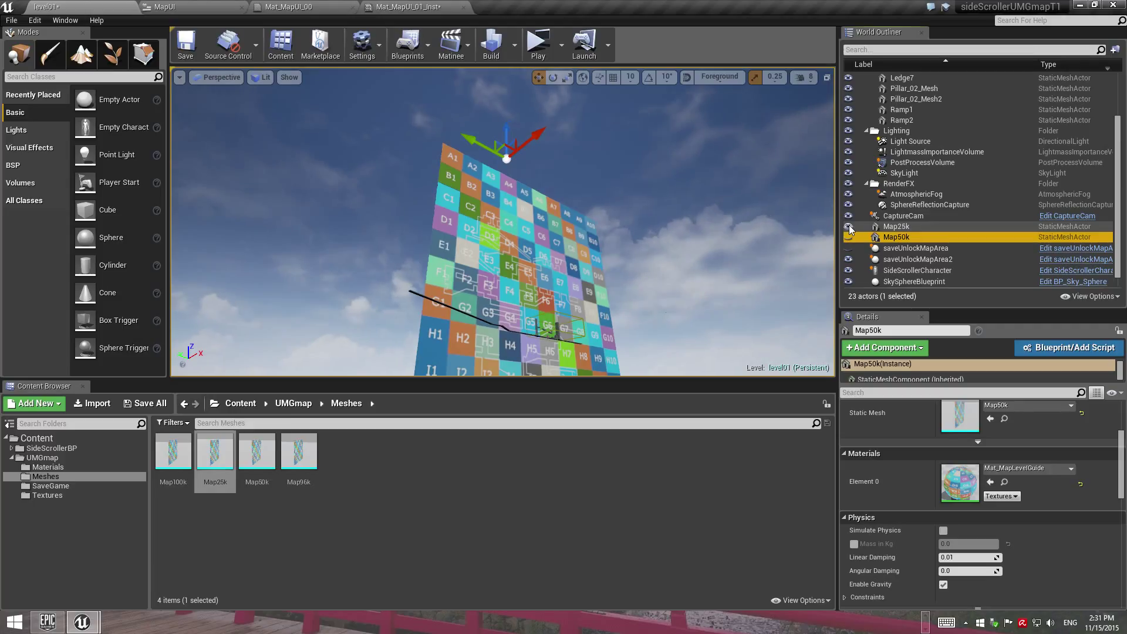
# Shift Map25k along the Y axis, then put its Y location back to 1000 cm.
pyautogui.click(909, 227)
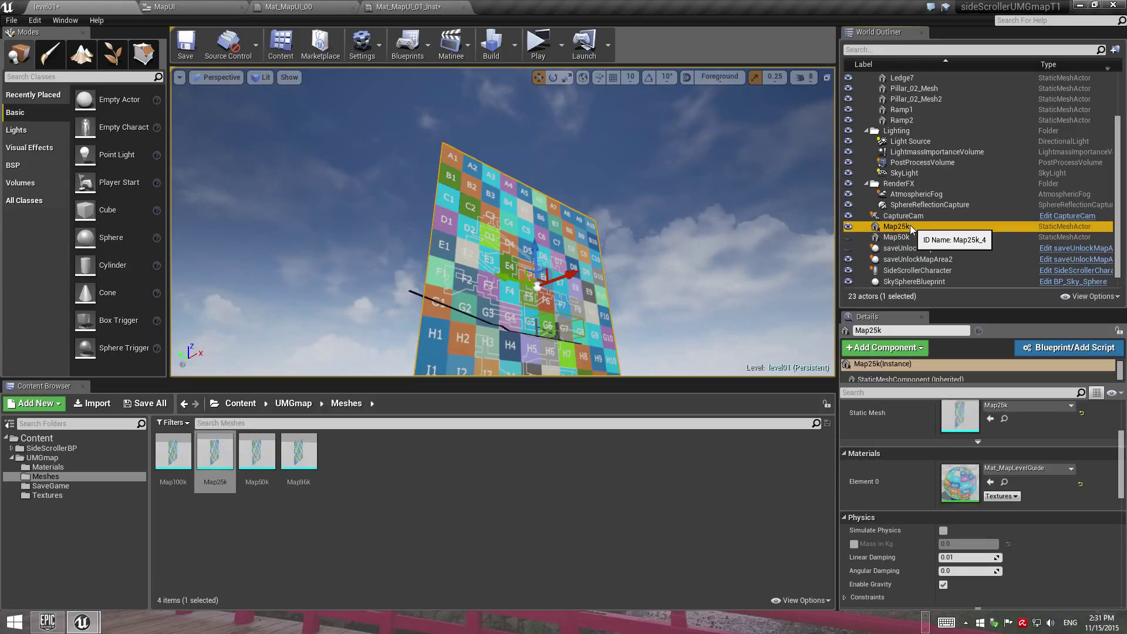
pyautogui.scroll(3, 997, 434)
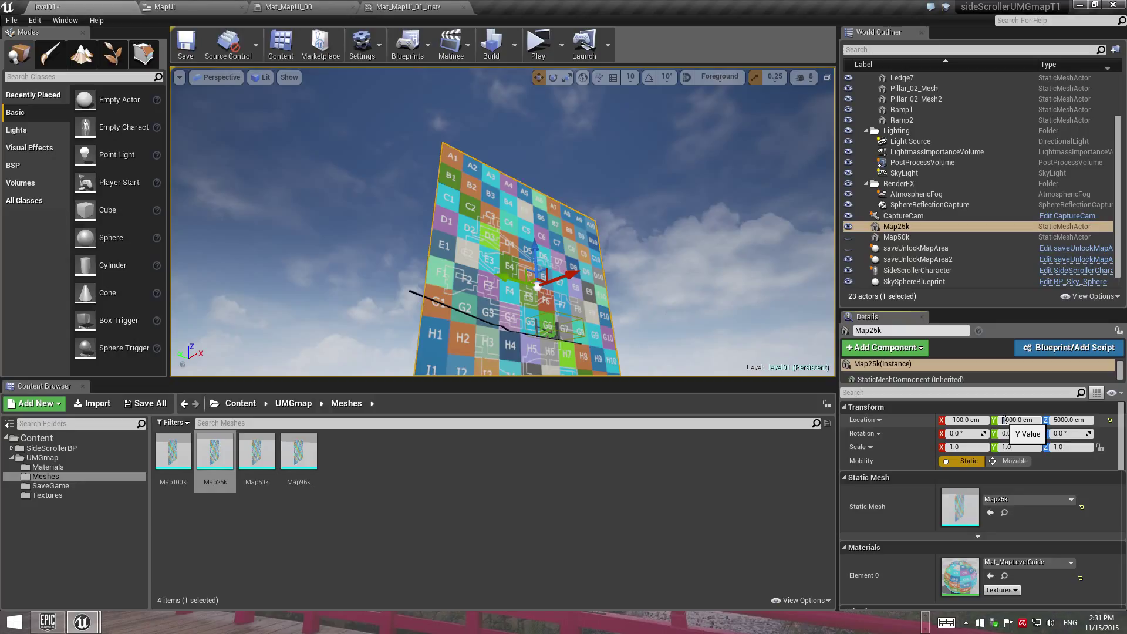
pyautogui.moveTo(1003, 419); pyautogui.dragTo(1019, 412)
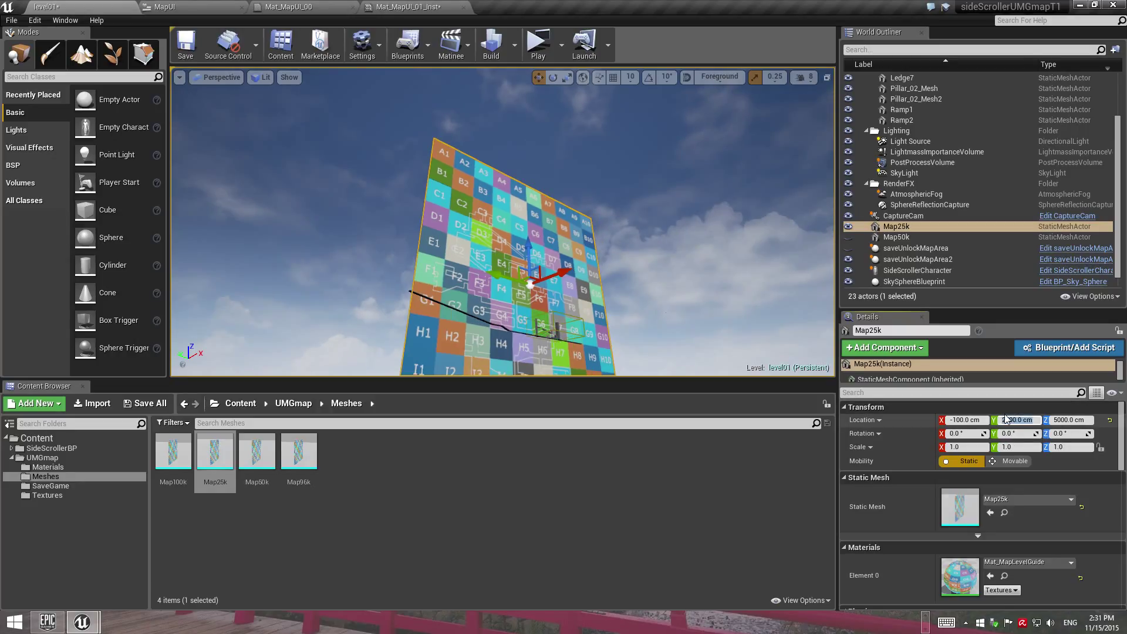
pyautogui.write('1000')
pyautogui.press('Return')
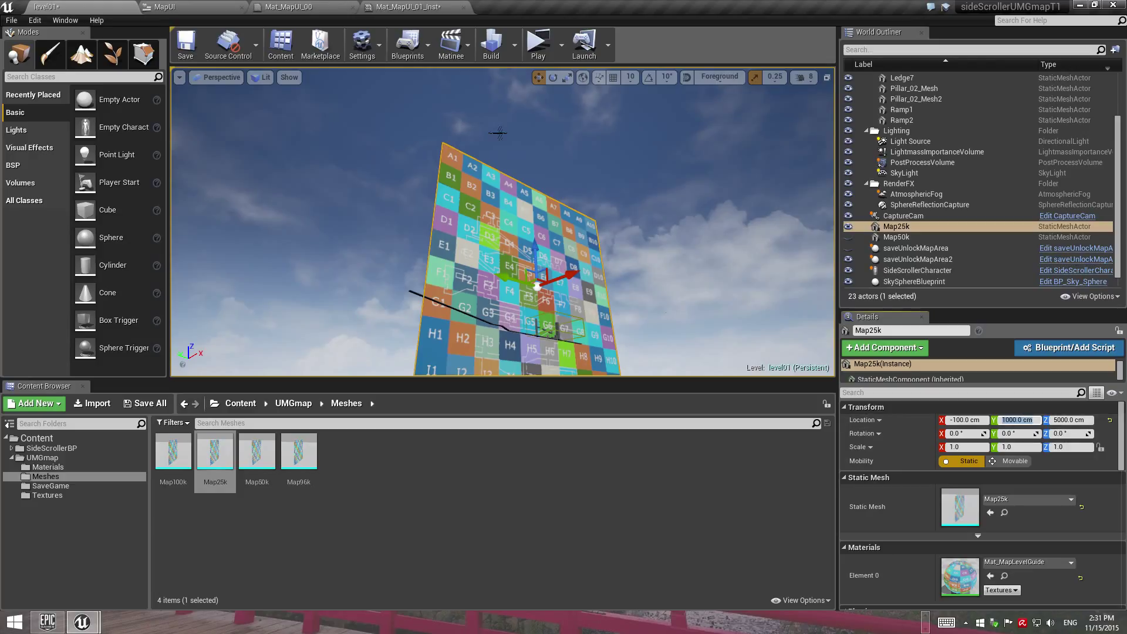
# Show the UMGmap folder contents, look over the levelUnrealUnitSize variable in the MapUI blueprint, and return to the level.
pyautogui.click(42, 457)
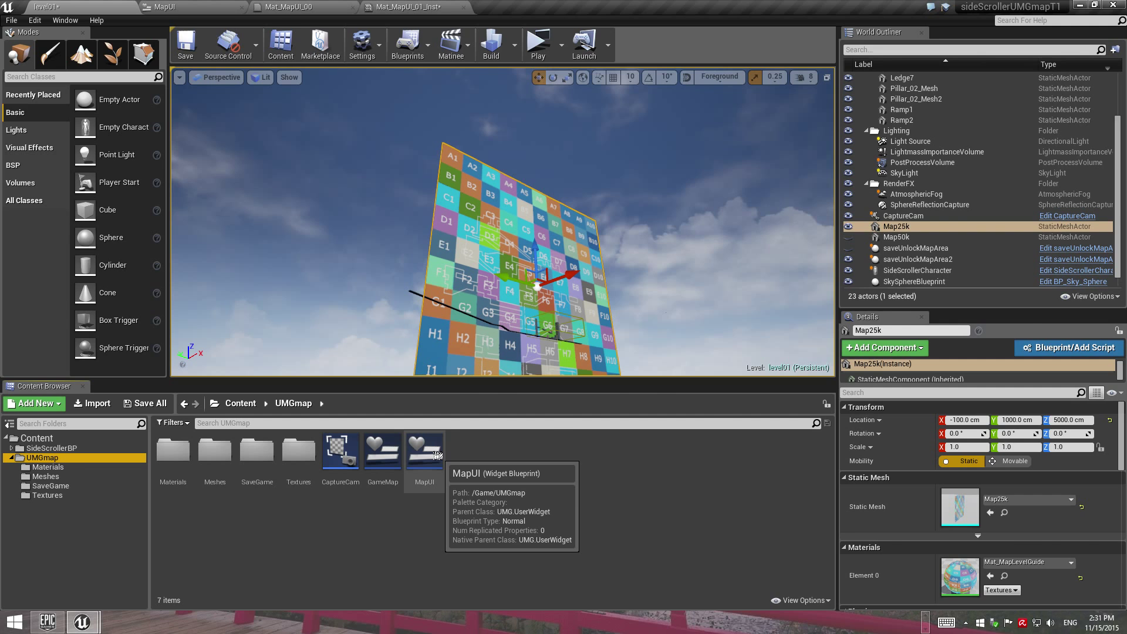
pyautogui.click(191, 8)
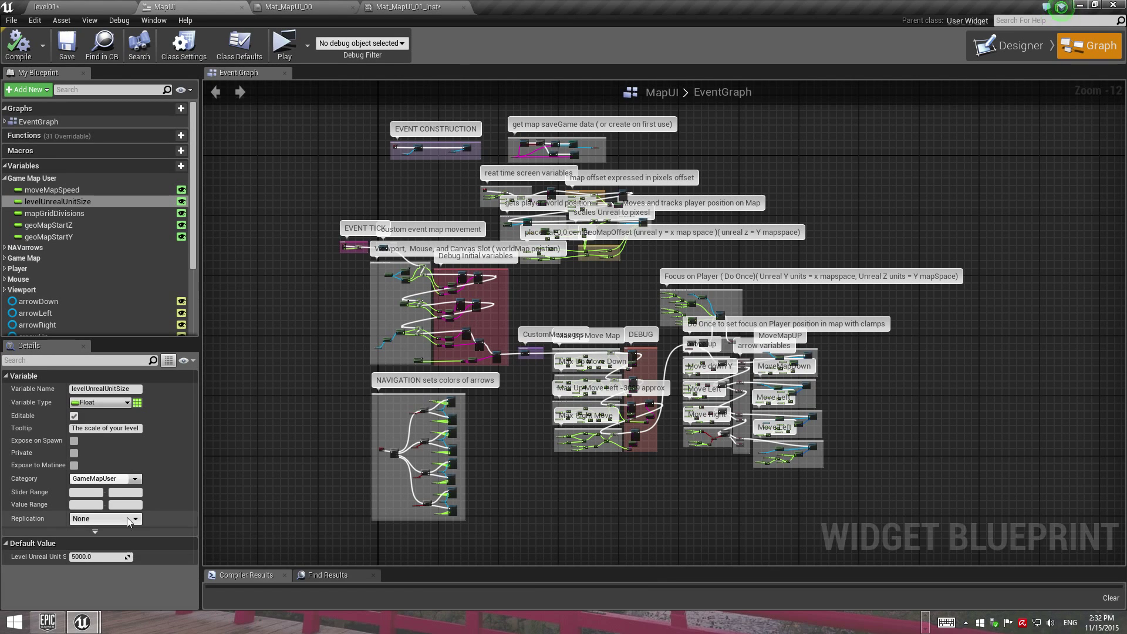
pyautogui.click(59, 7)
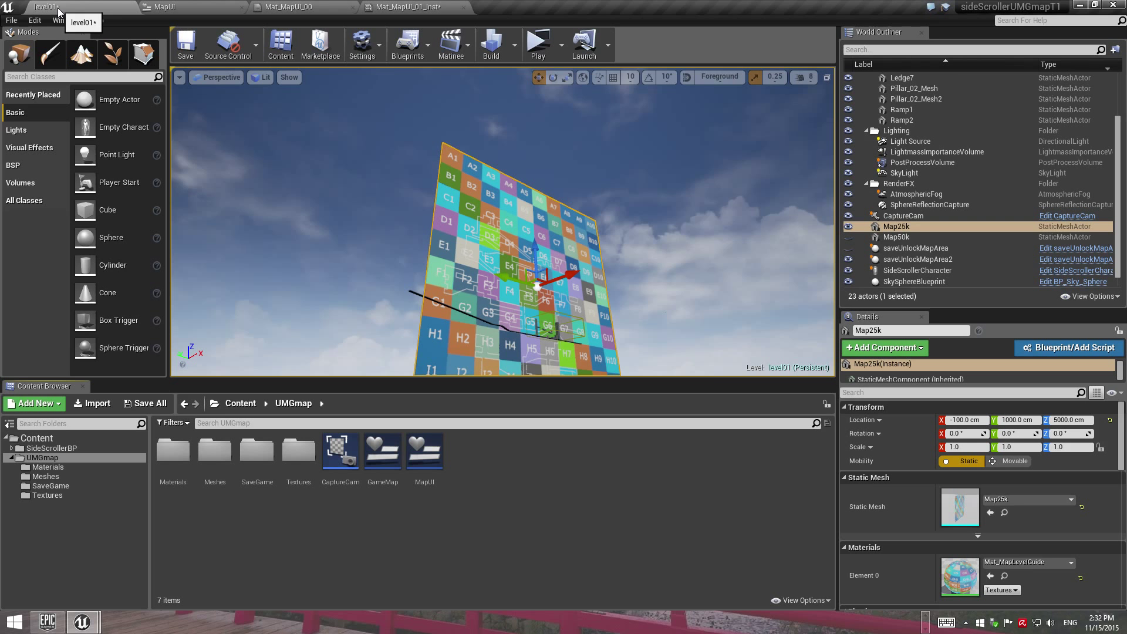
# Enable Actor Hidden In Game for Map50k and disable it for Map25k.
pyautogui.click(896, 236)
pyautogui.scroll(-5, 910, 505)
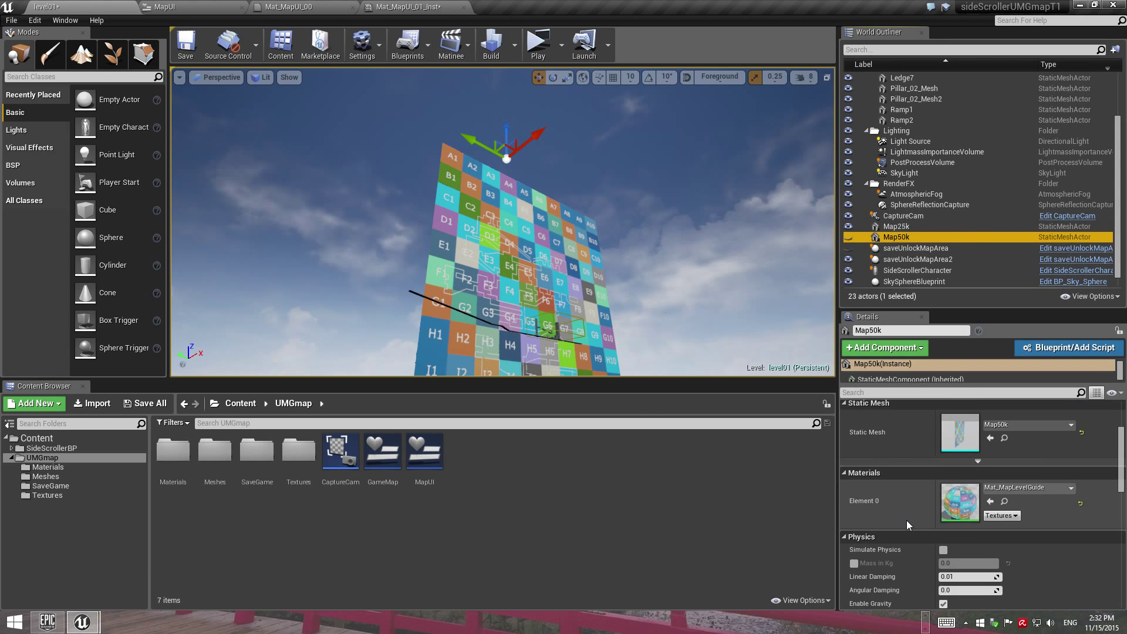
pyautogui.scroll(-6, 905, 520)
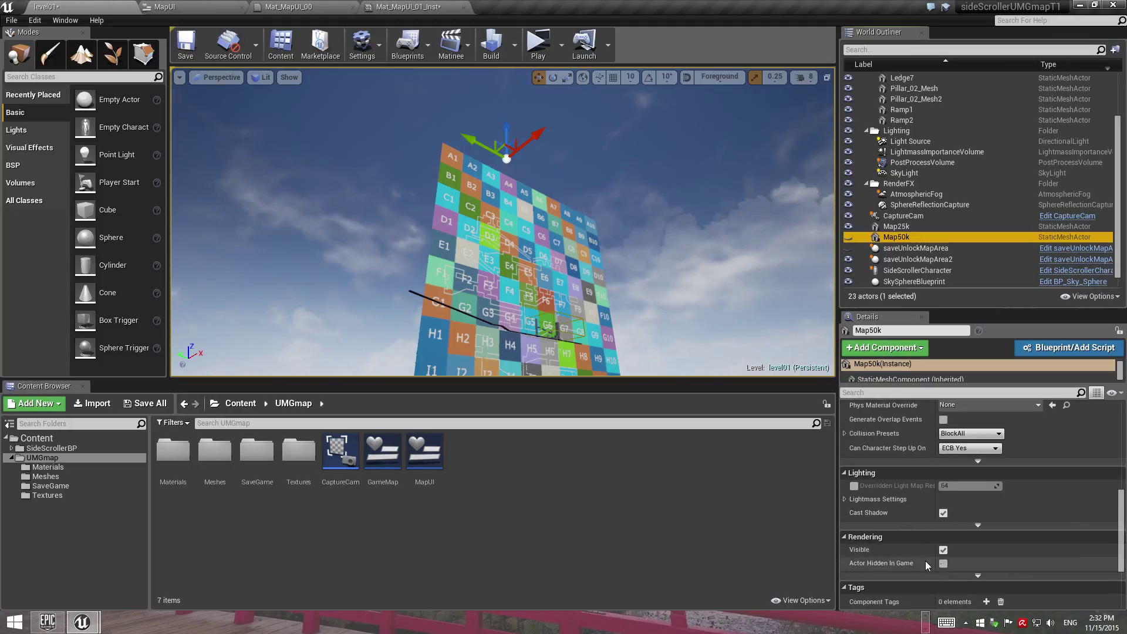
pyautogui.click(943, 563)
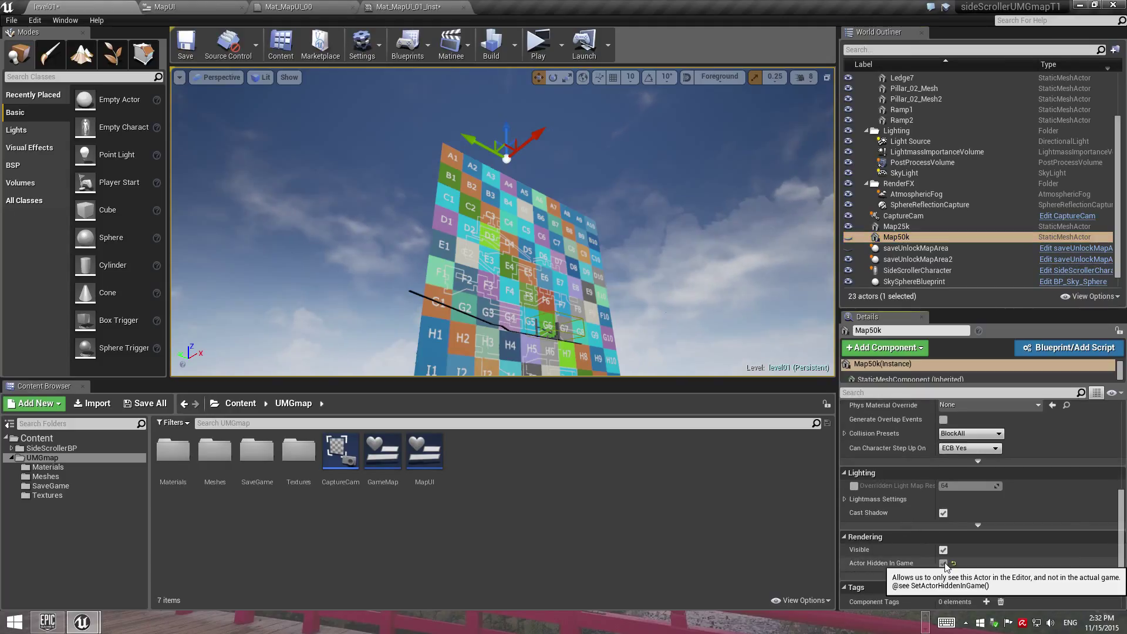
pyautogui.click(903, 227)
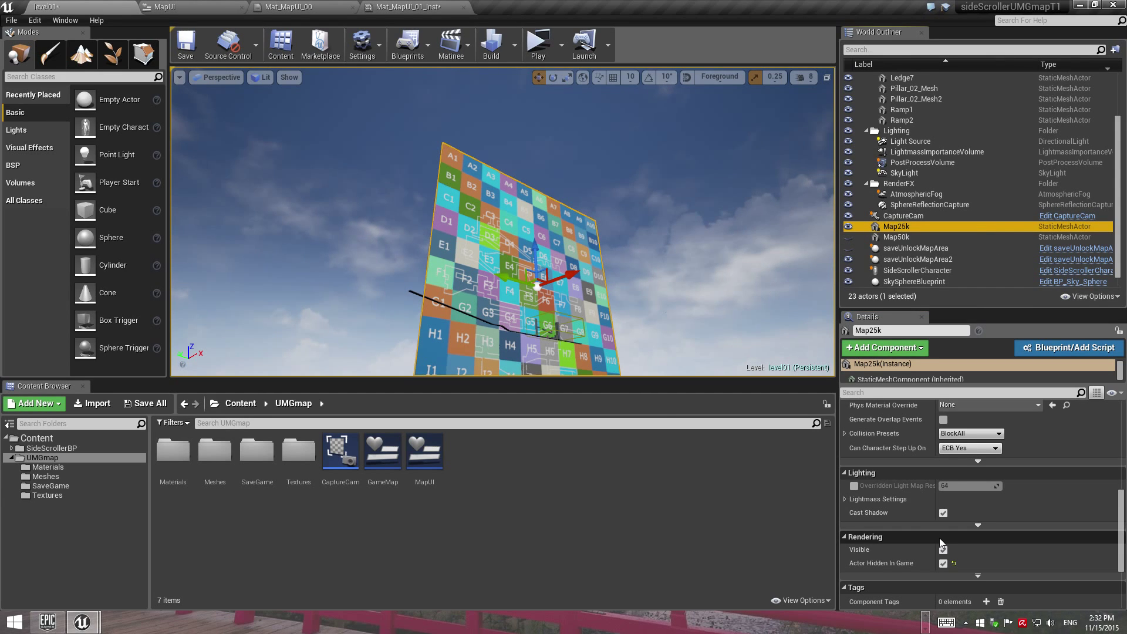
pyautogui.click(943, 563)
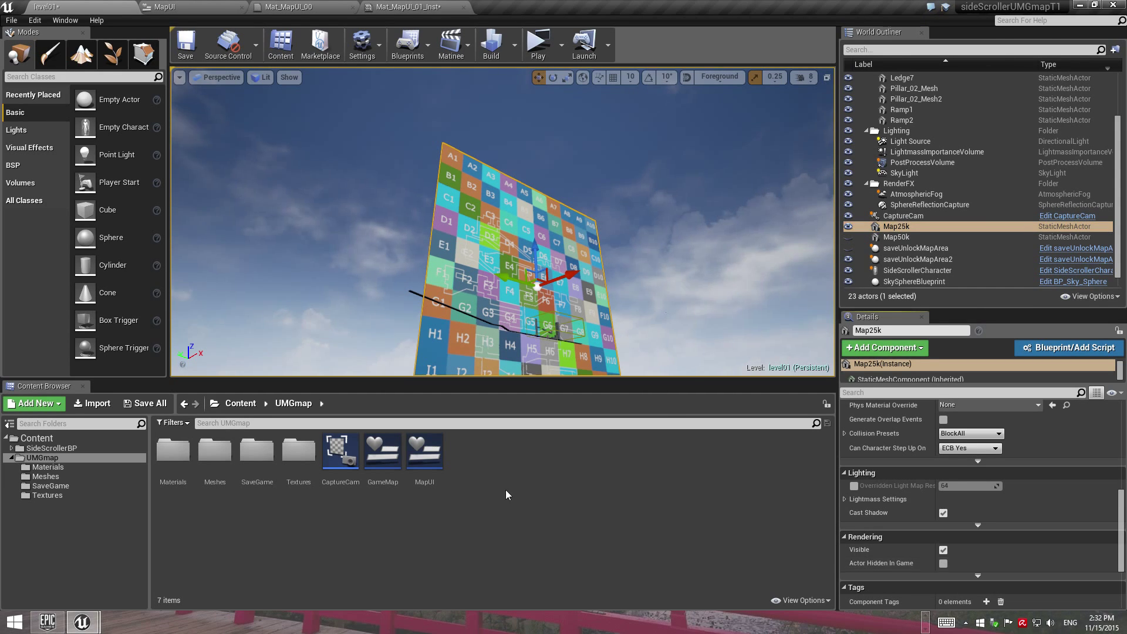
# Play the level in the standalone preview and check the player's marker on the in-game map against the background grid.
pyautogui.click(195, 12)
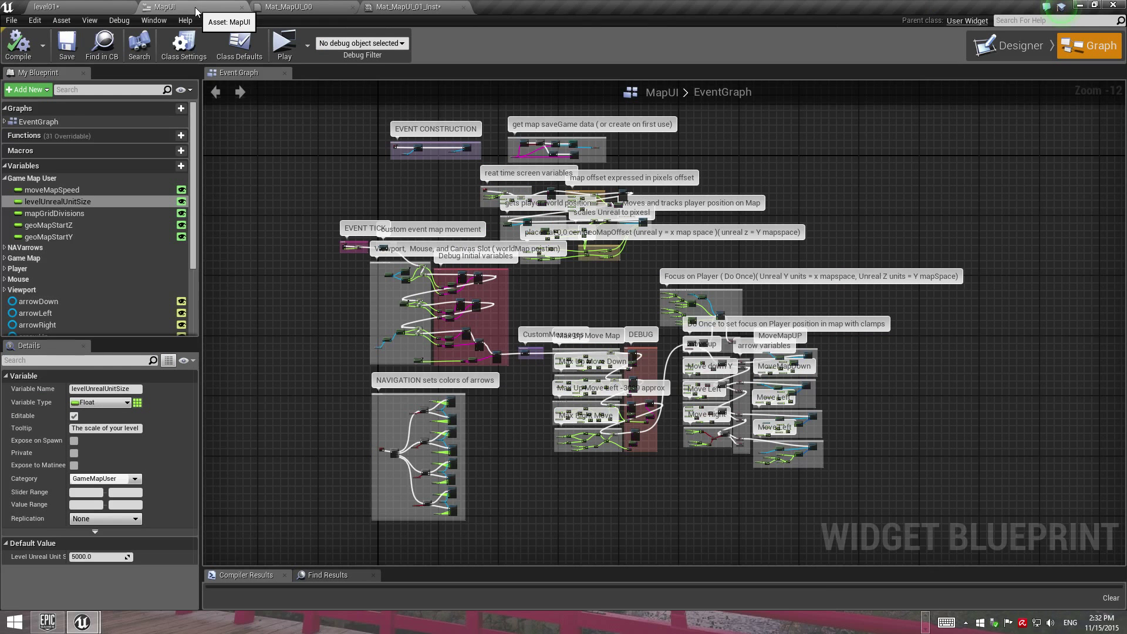
pyautogui.click(91, 8)
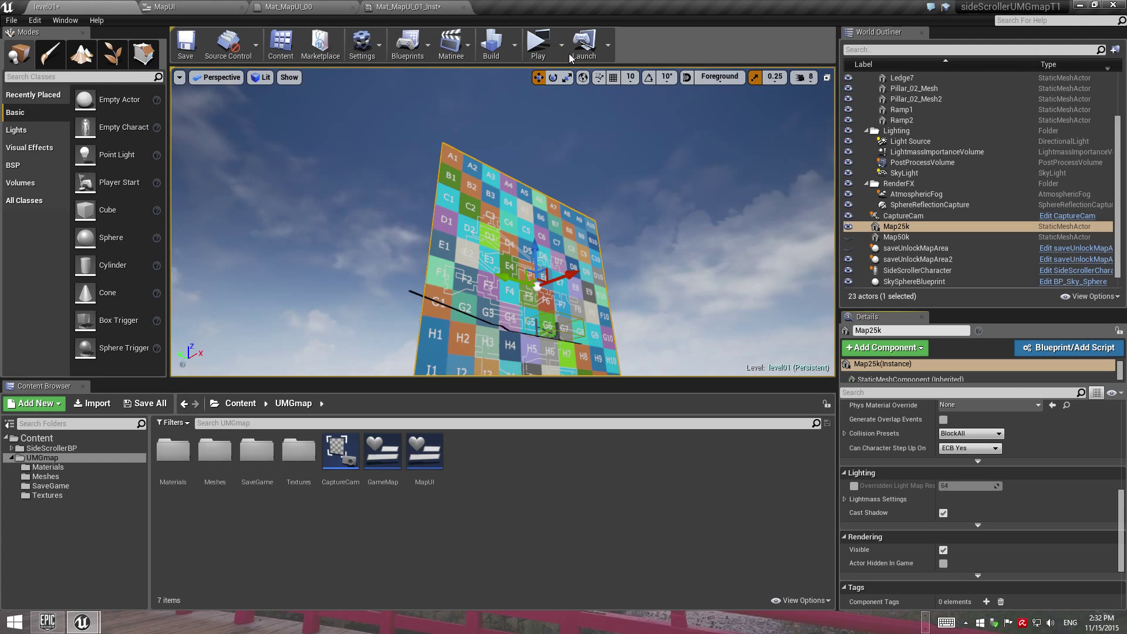
pyautogui.click(540, 46)
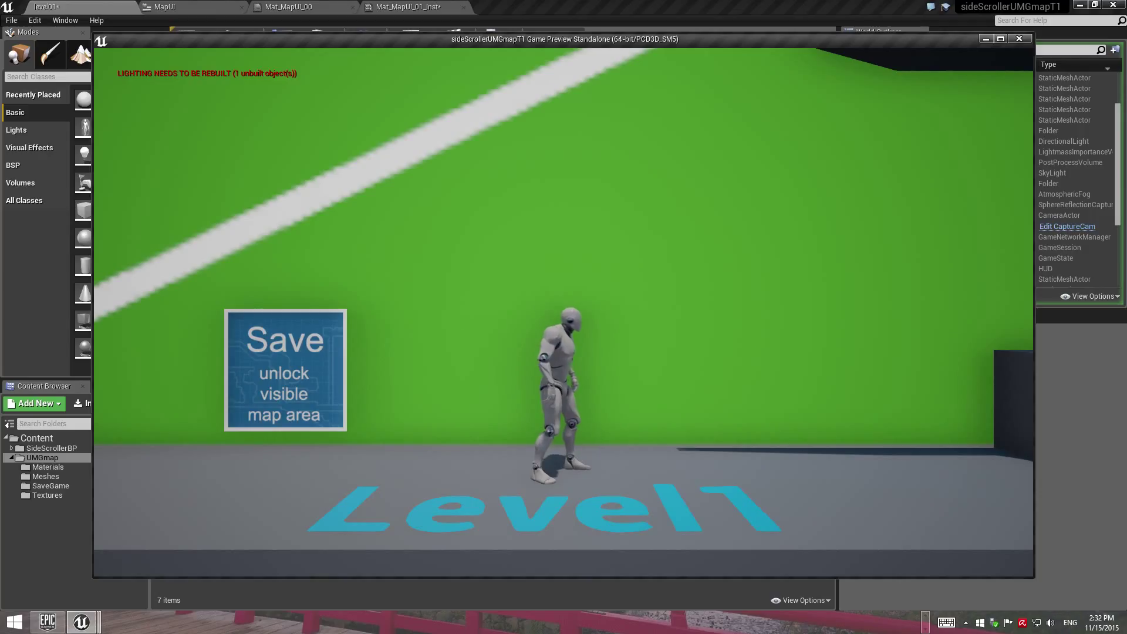
pyautogui.press('m')
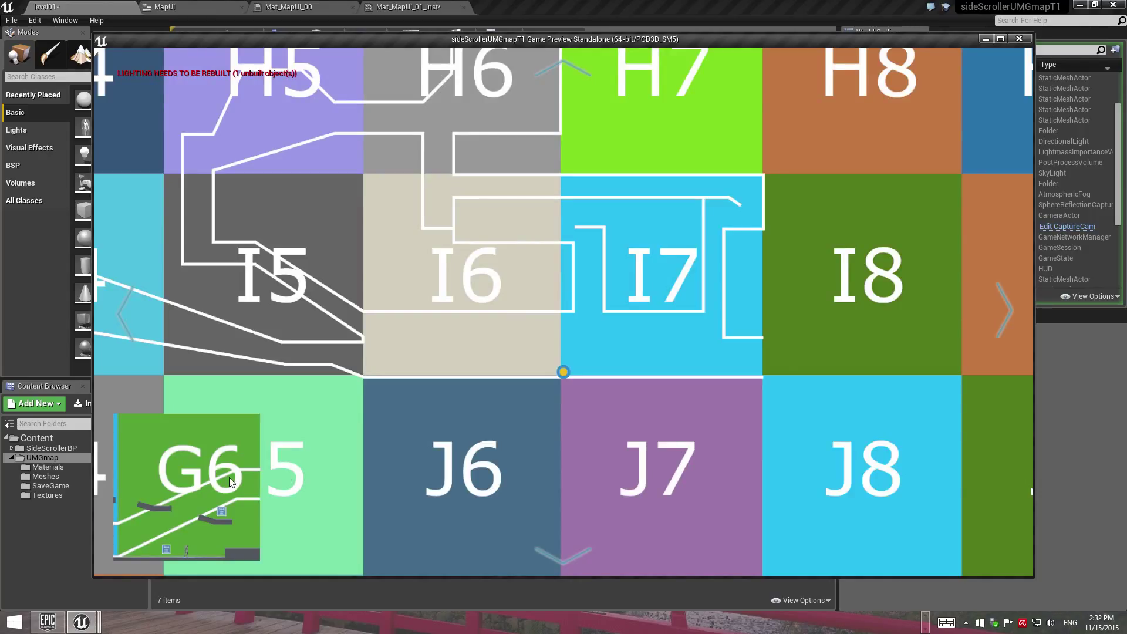
pyautogui.click(581, 369)
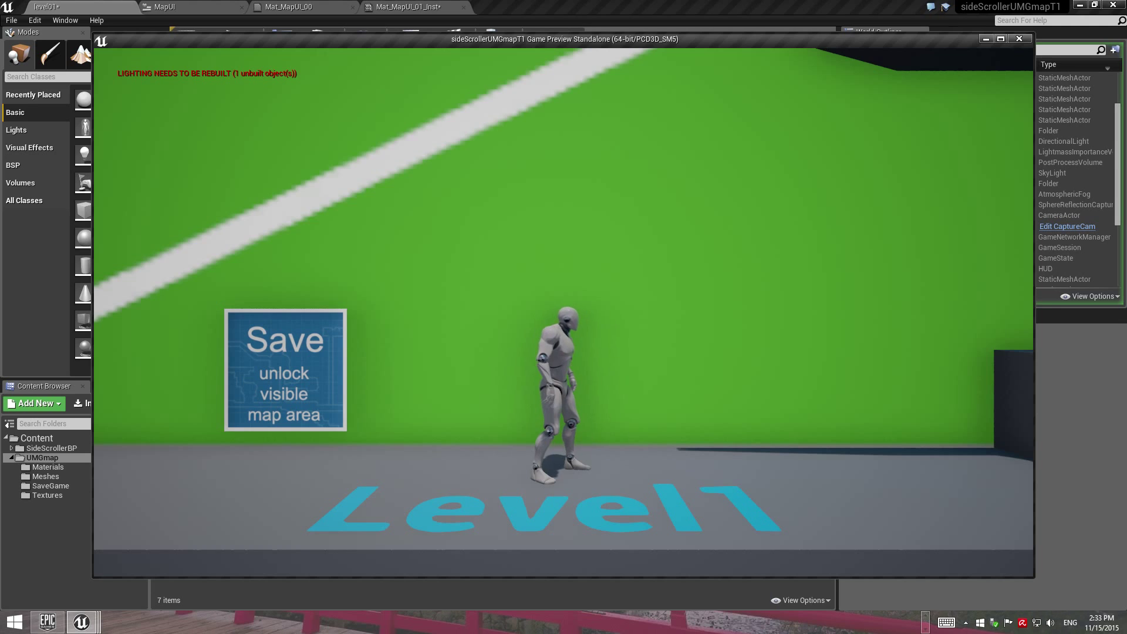
pyautogui.press('Escape')
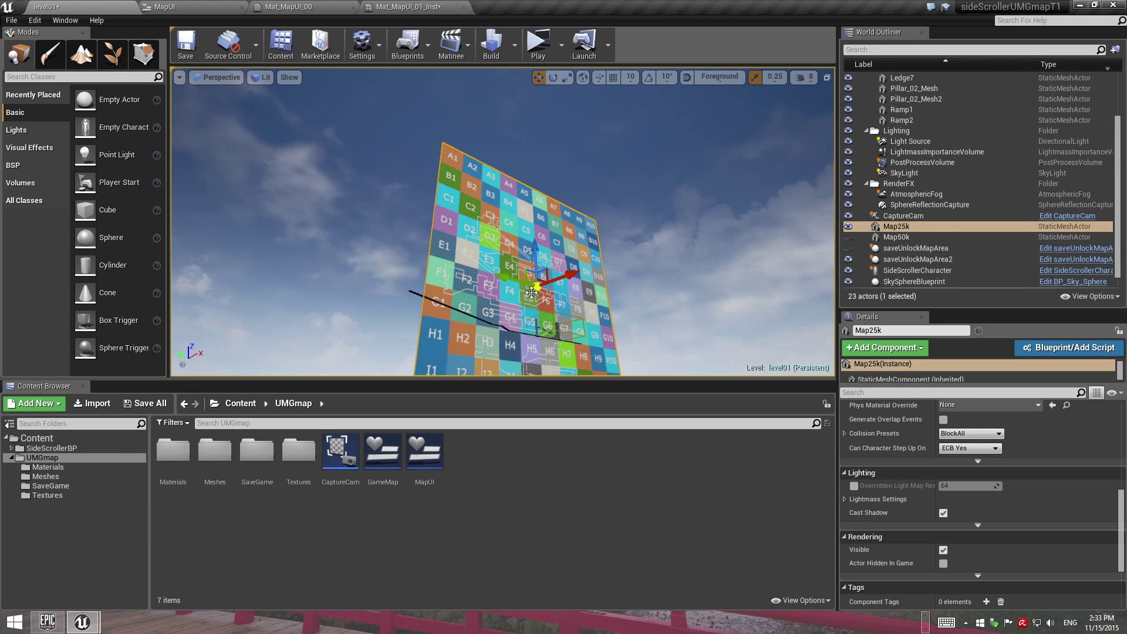
# Set the default value of the levelUnrealUnitSize variable in the MapUI blueprint to 2500.
pyautogui.click(176, 13)
pyautogui.moveTo(64, 204)
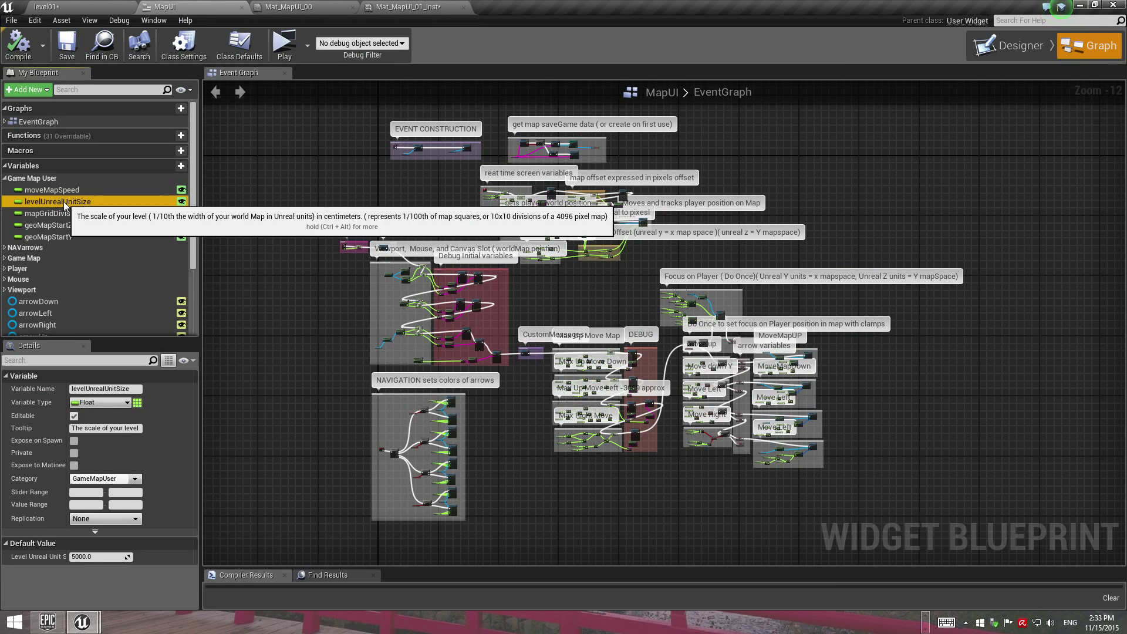
pyautogui.click(85, 556)
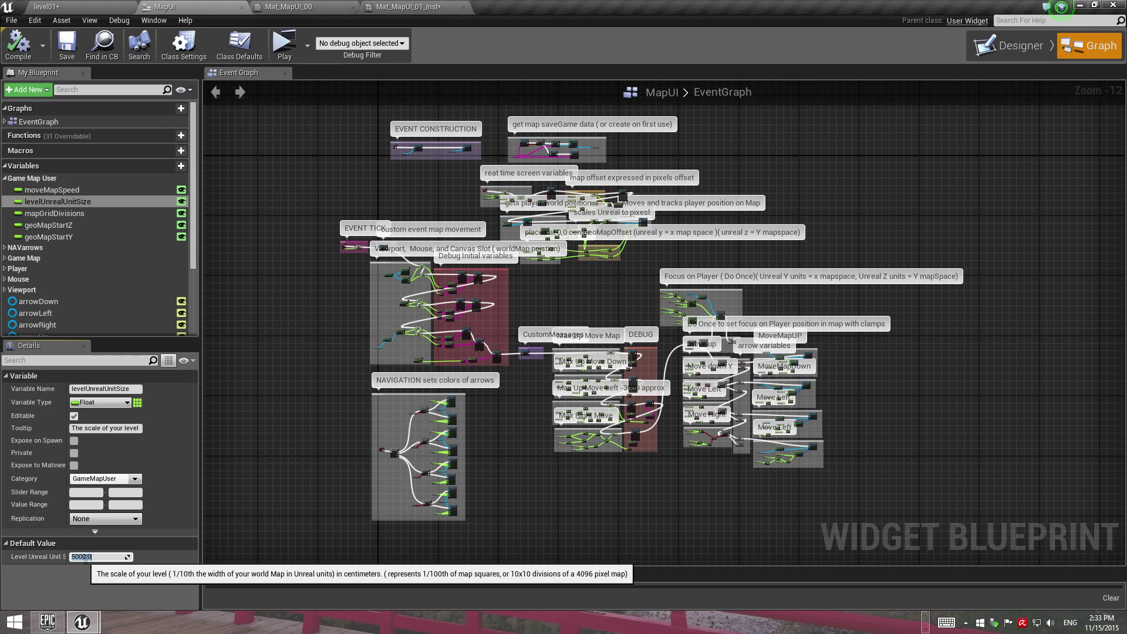
pyautogui.write('2500')
pyautogui.press('Return')
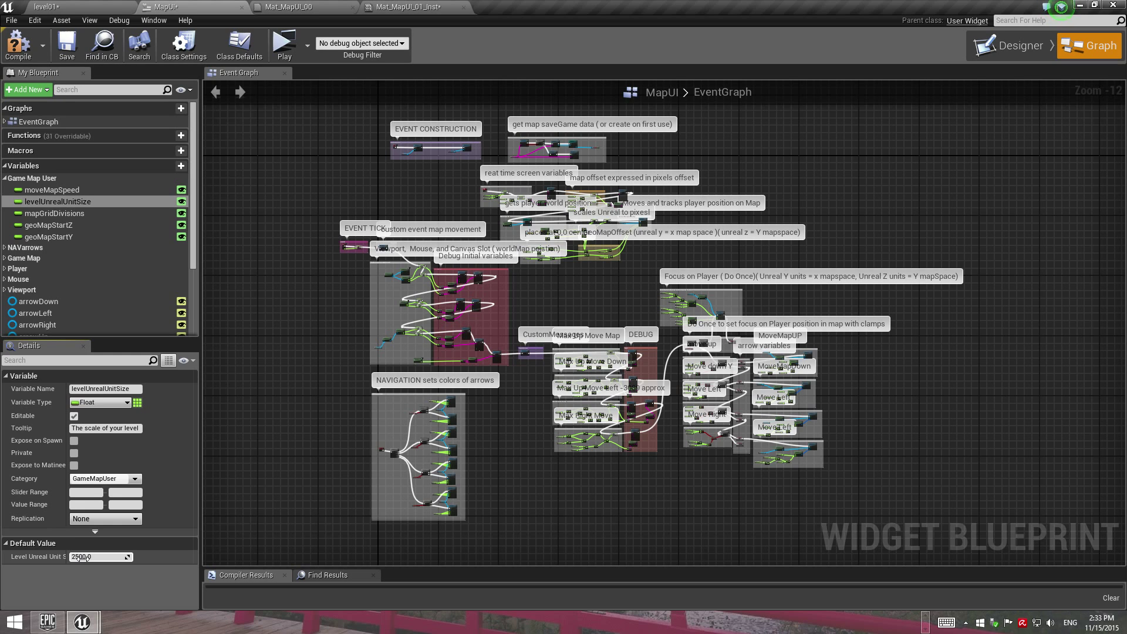
# Set the default value of geoMapStartZ to 5000 and of geoMapStartY to 1000.
pyautogui.click(54, 215)
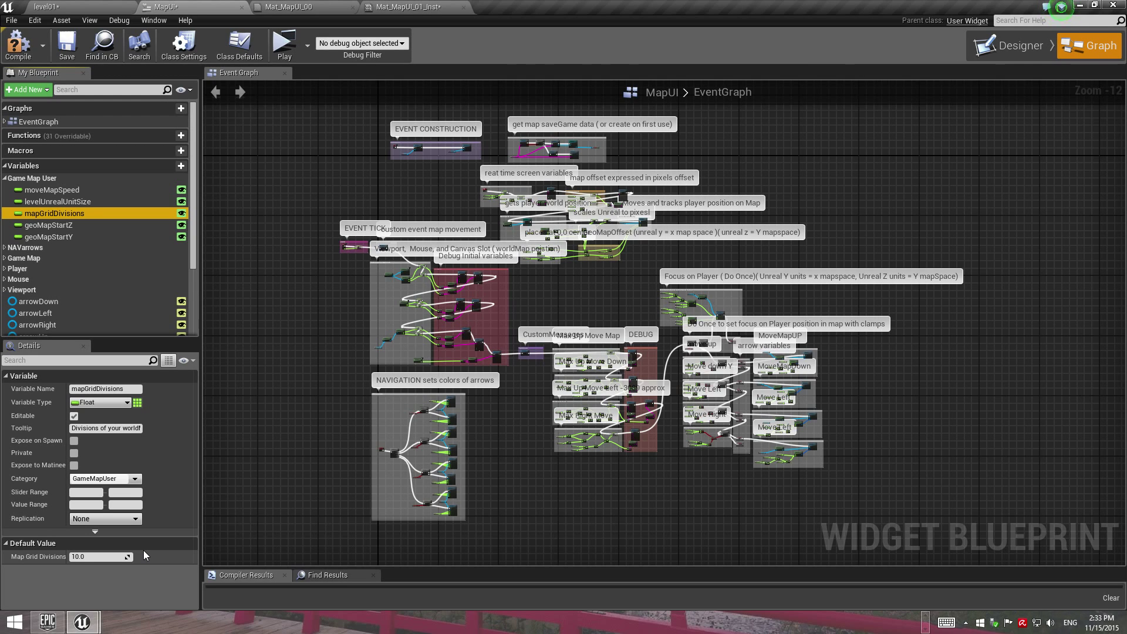
pyautogui.click(63, 227)
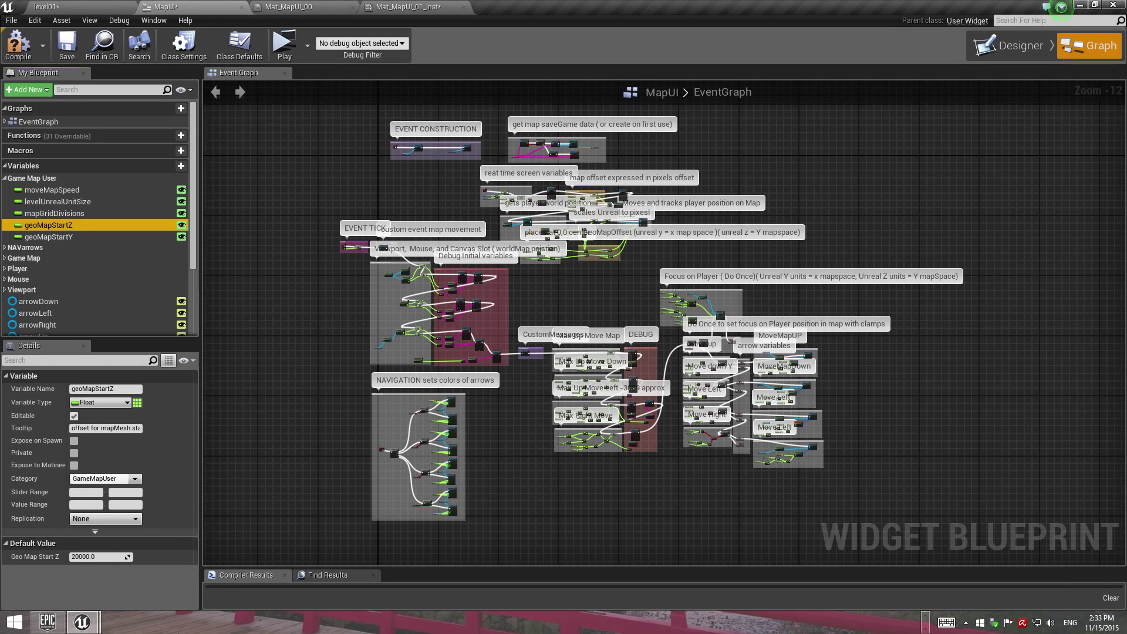
pyautogui.click(97, 556)
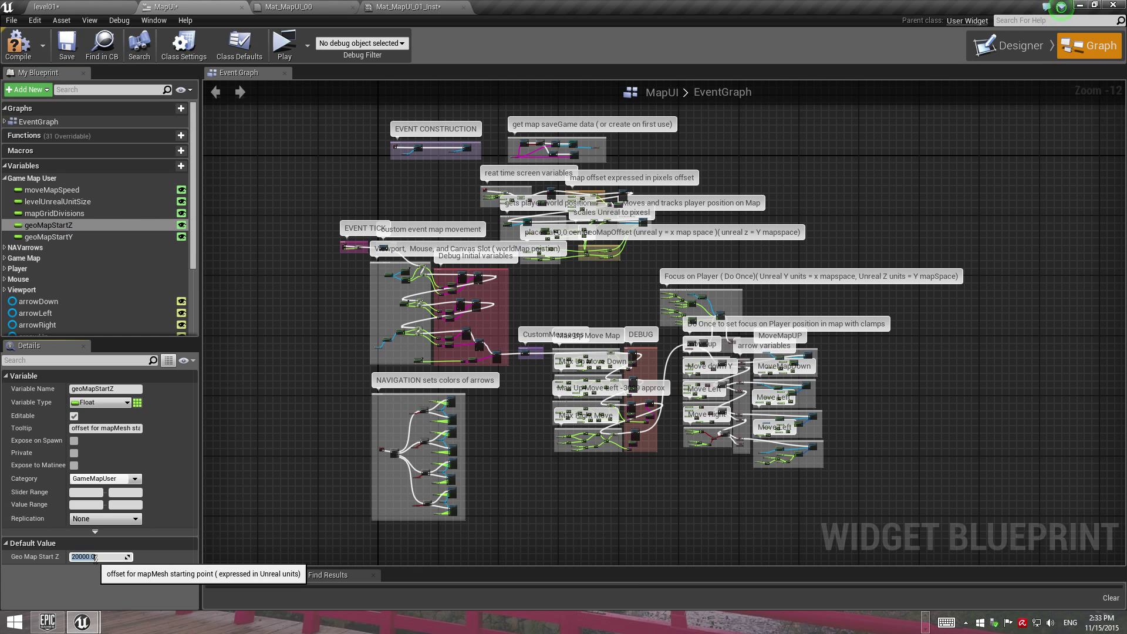
pyautogui.write('5000')
pyautogui.click(61, 238)
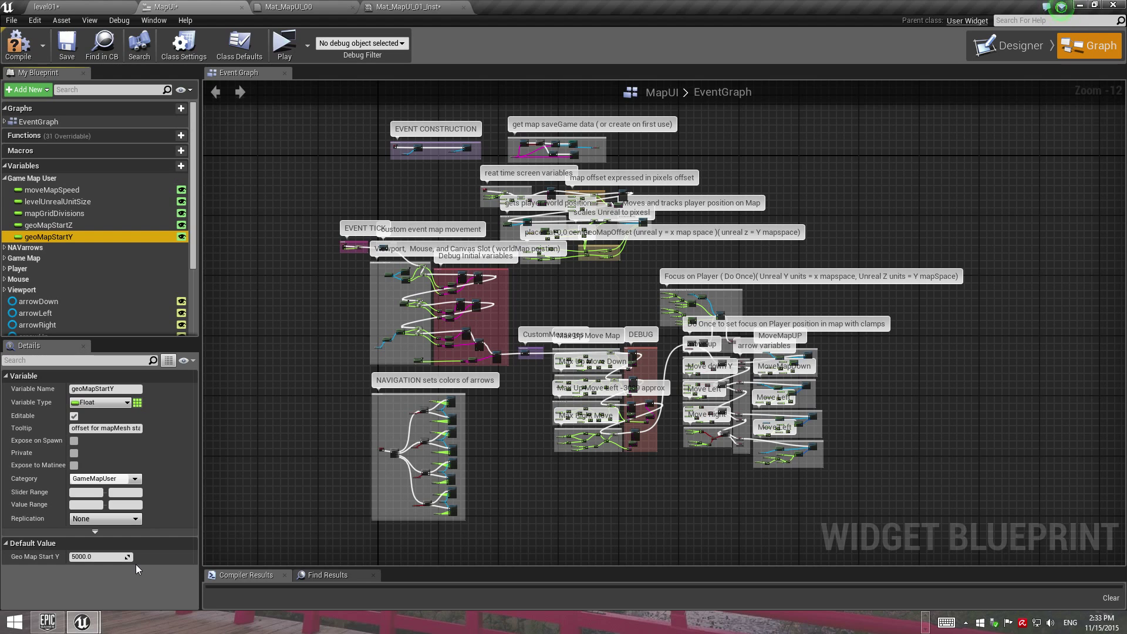
pyautogui.click(82, 556)
pyautogui.write('1000')
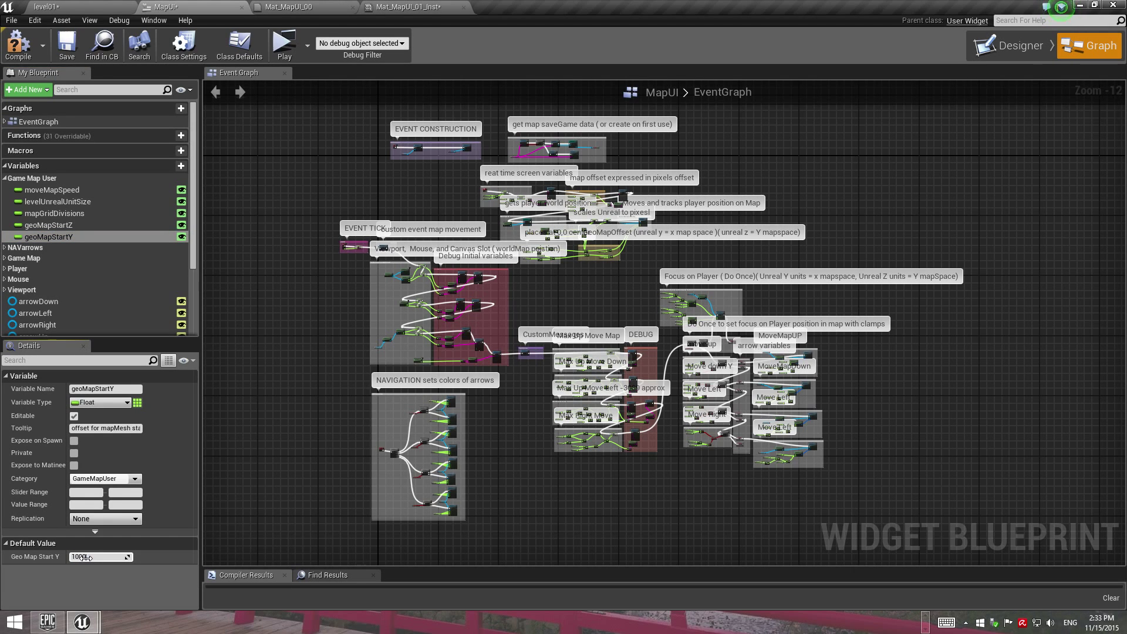
pyautogui.press('Return')
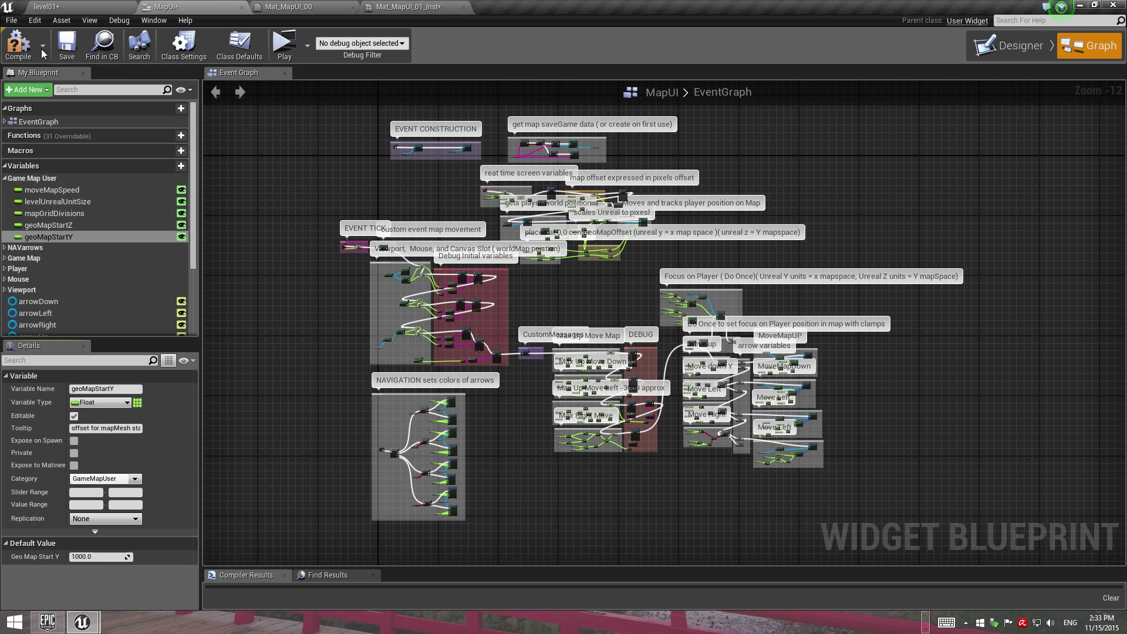
# Save and compile the MapUI blueprint and go back to the level01 editor.
pyautogui.click(67, 51)
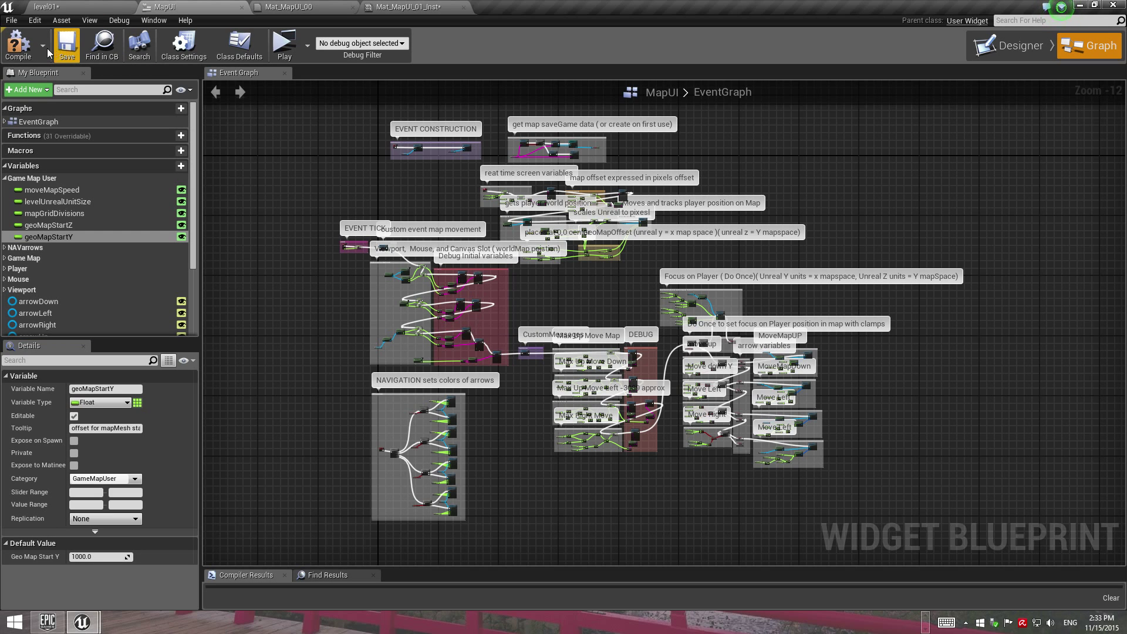
pyautogui.click(17, 53)
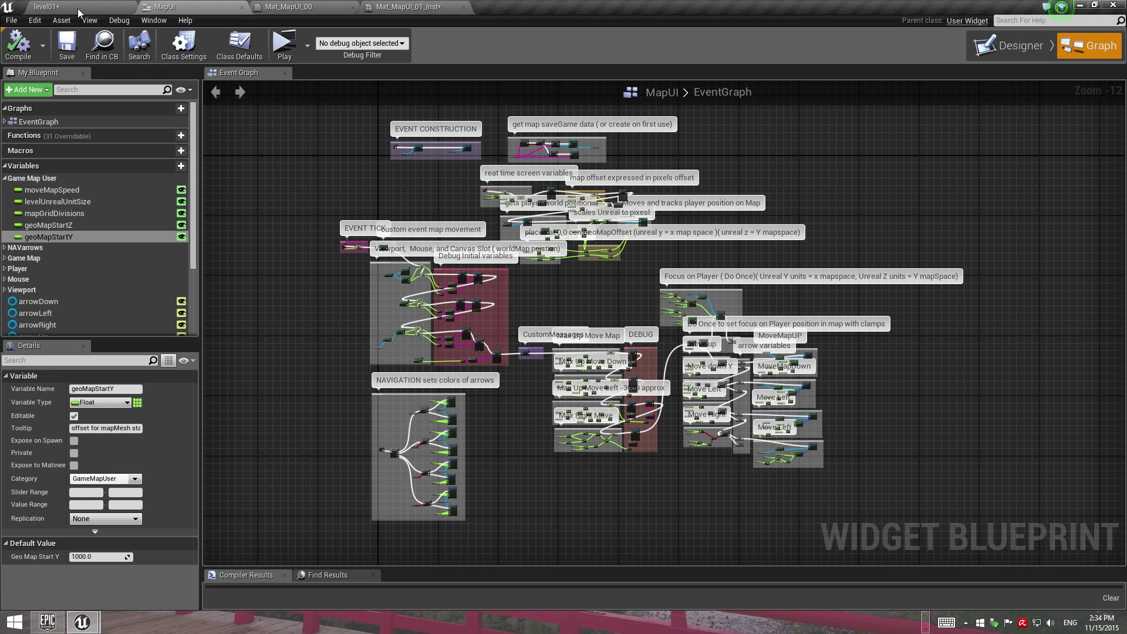
pyautogui.click(79, 10)
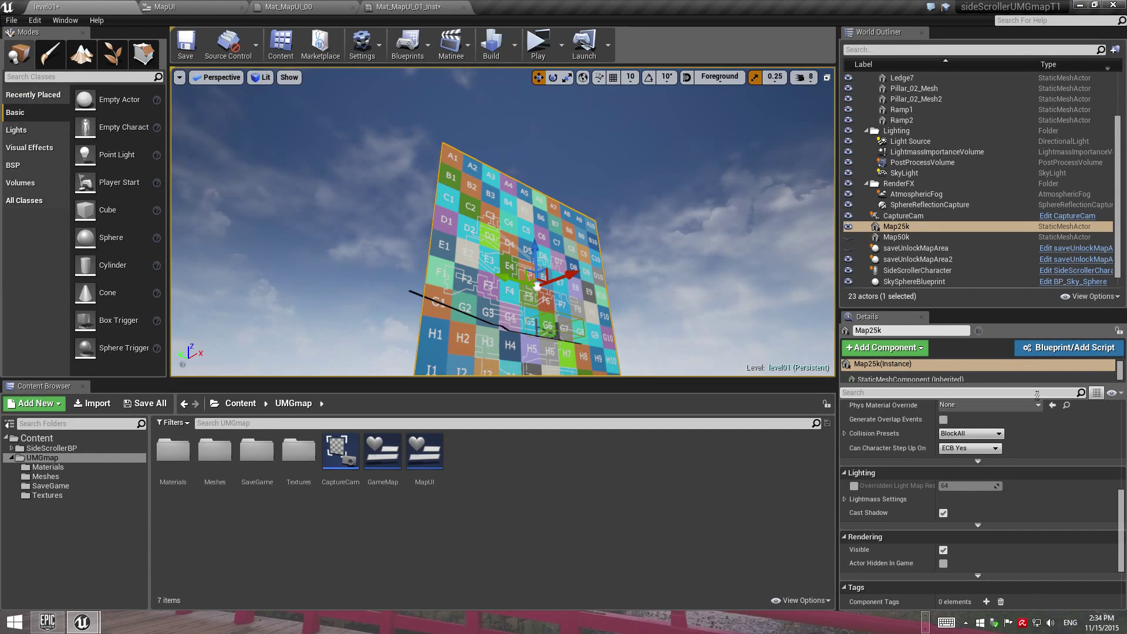
# Play the level in the standalone preview, pan the in-game map up and walk the player from G6 to G4 to check its marker against the grid.
pyautogui.scroll(5, 1083, 451)
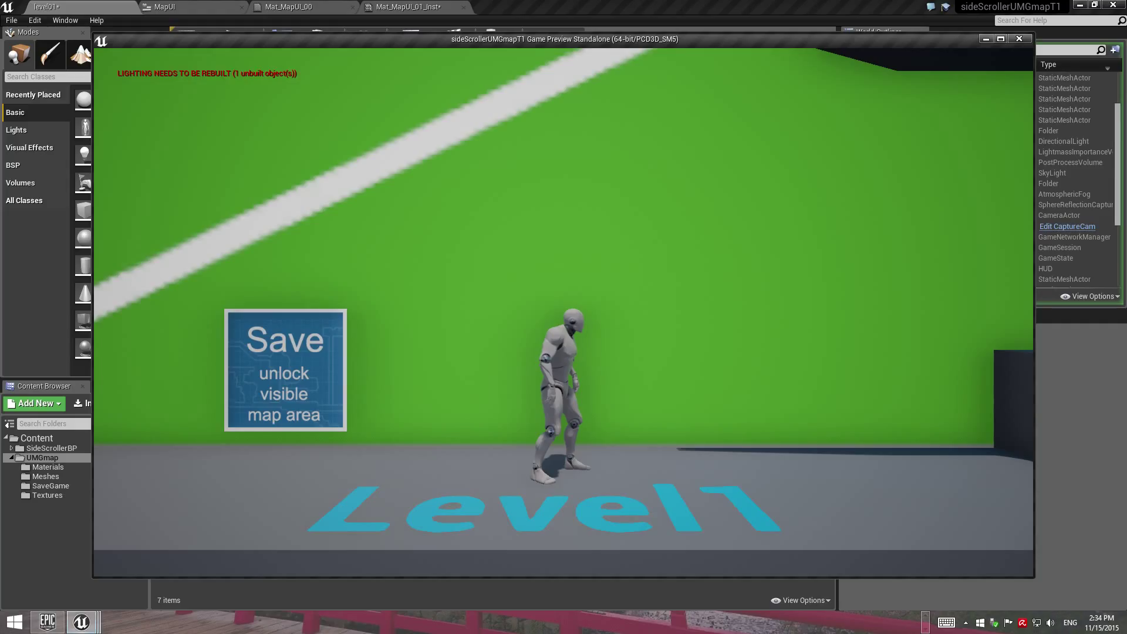
pyautogui.press('m')
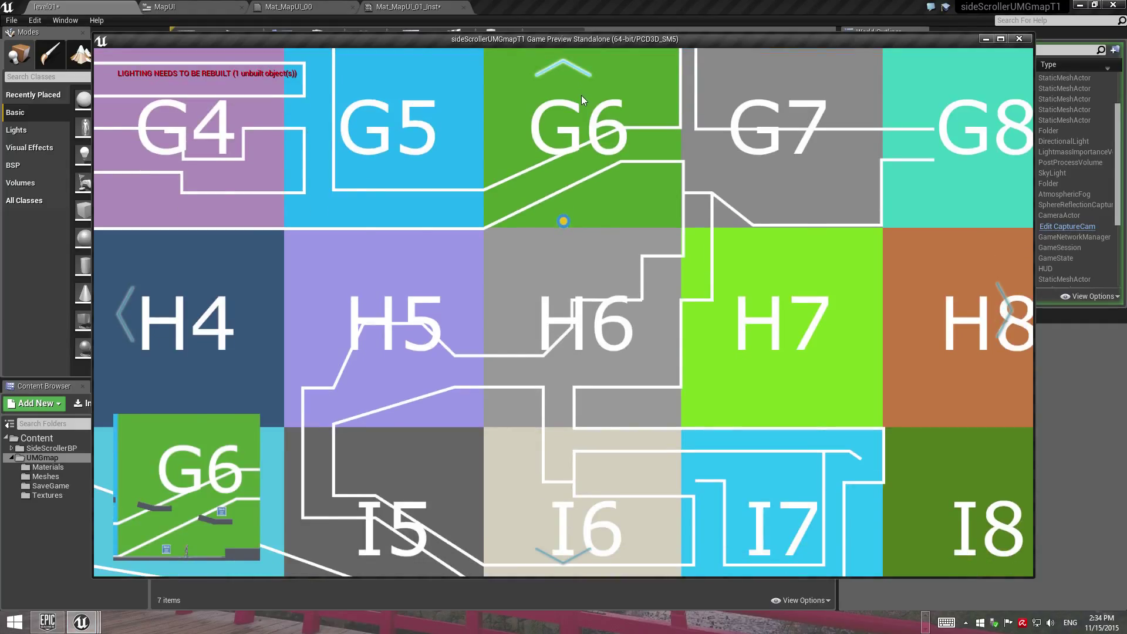
pyautogui.click(581, 95)
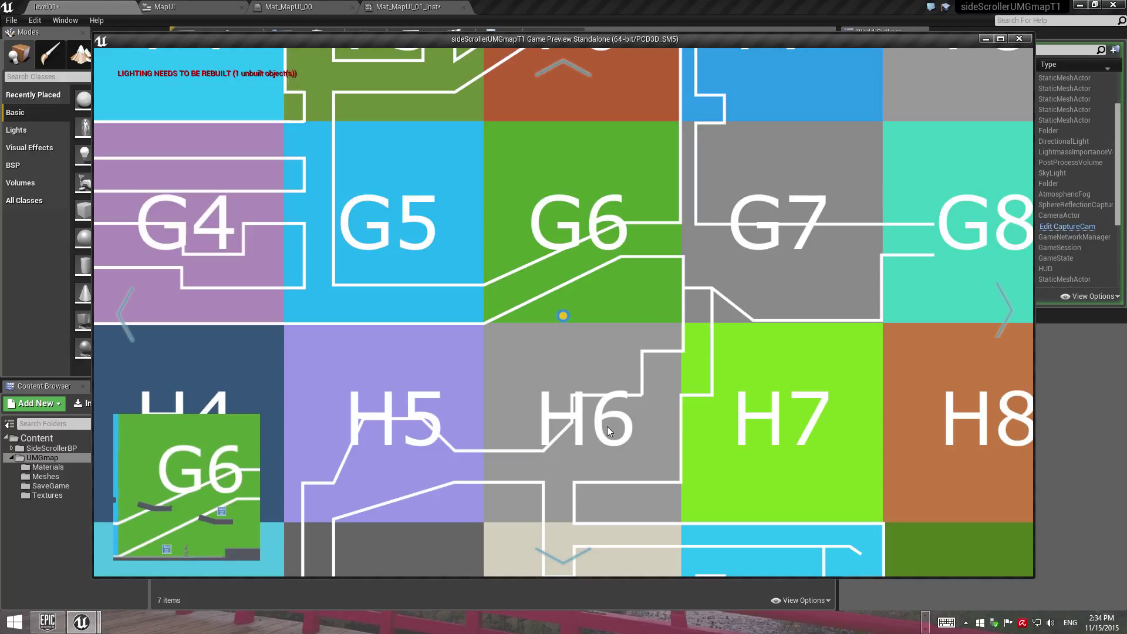
pyautogui.press('a')
pyautogui.press('a')
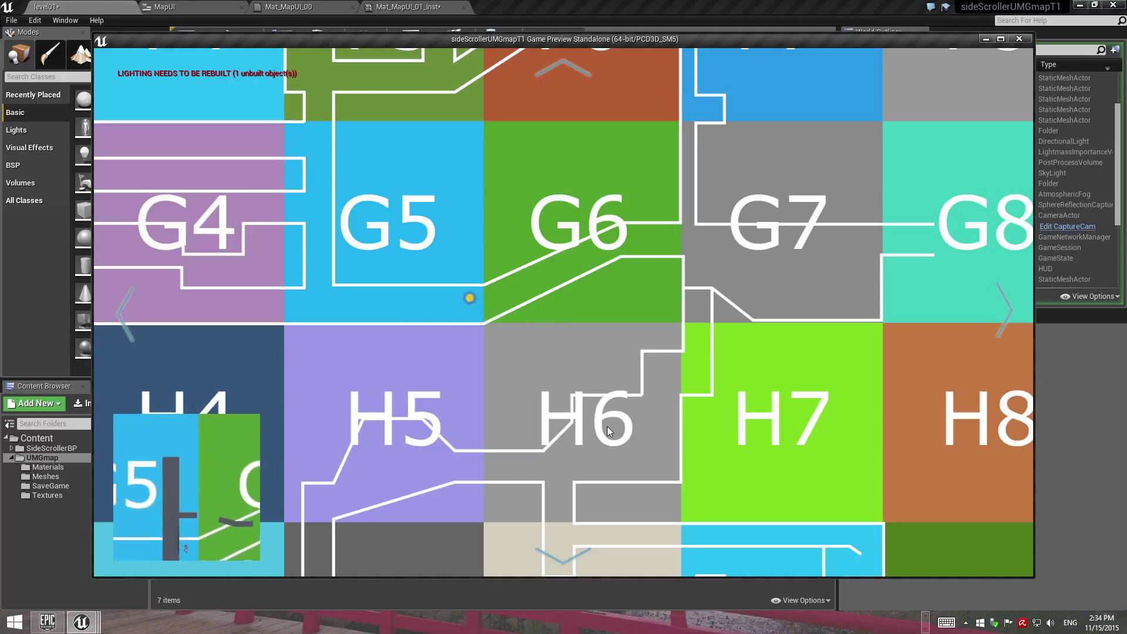
pyautogui.press('a')
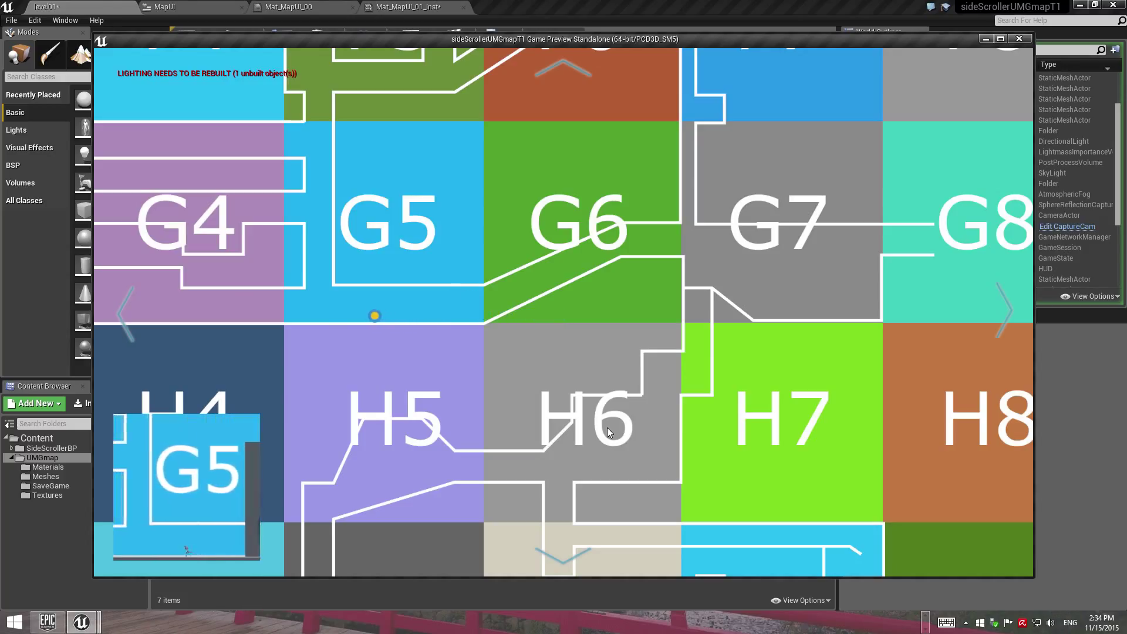
pyautogui.press('a')
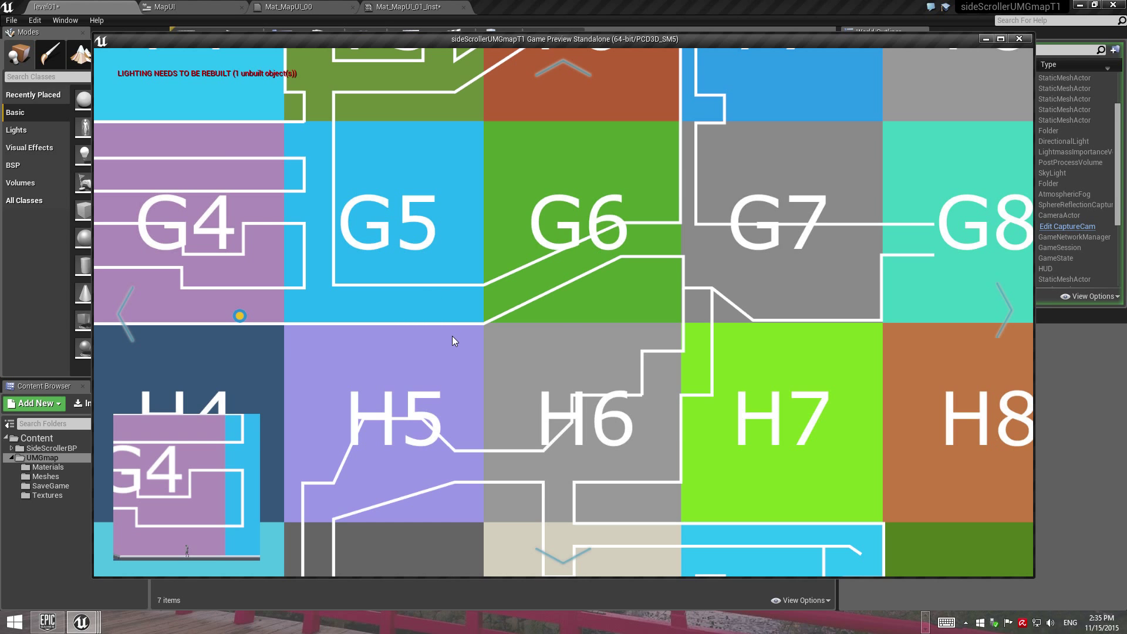
pyautogui.press('Escape')
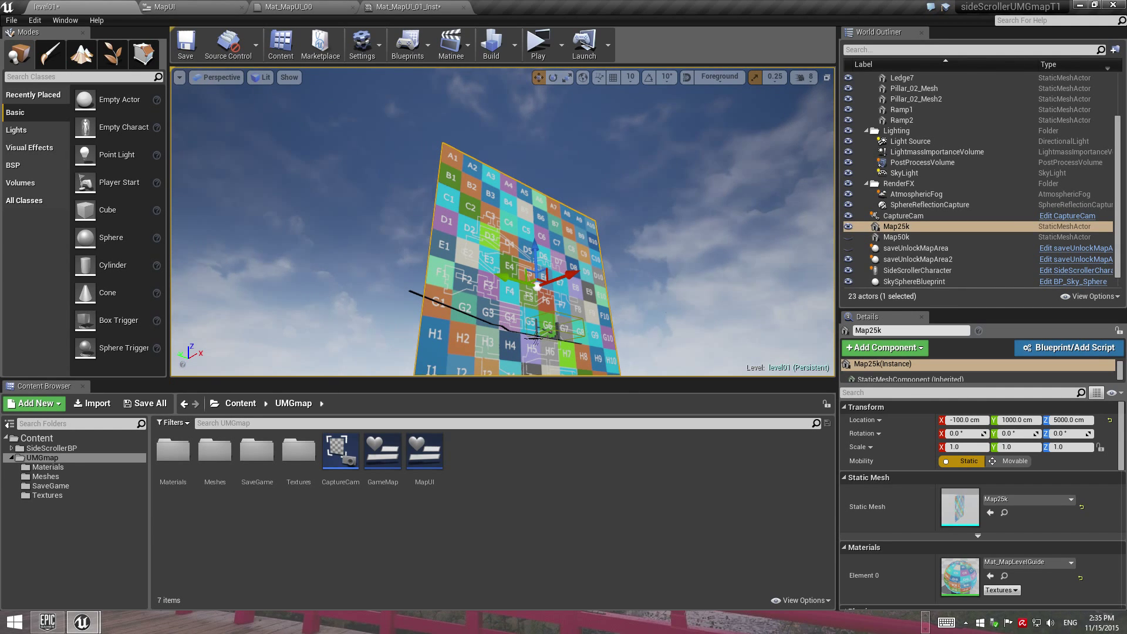
# Locate Mat_MapUI_00 in the UMGmap Materials folder and inspect the levelDesign texture sample in its material graph.
pyautogui.click(288, 7)
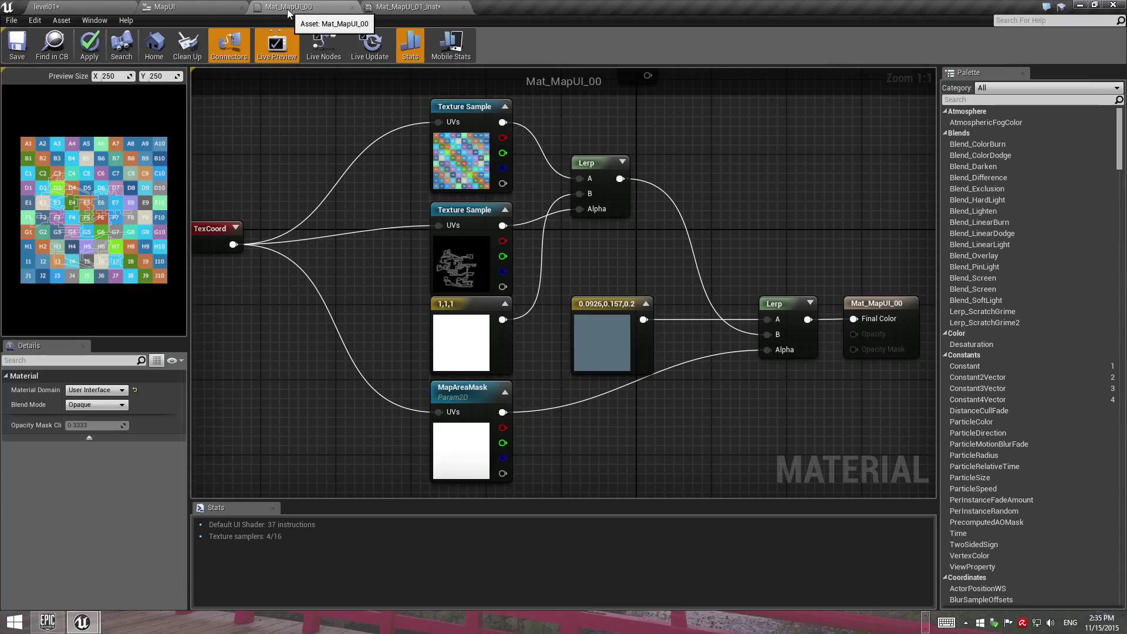
pyautogui.click(76, 7)
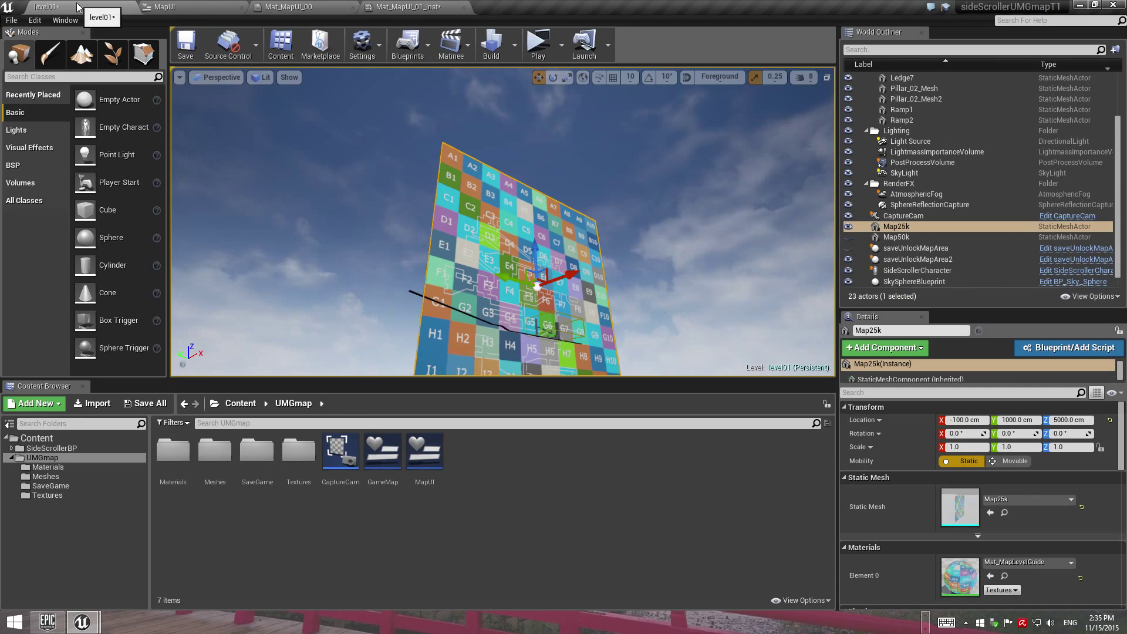
pyautogui.click(50, 468)
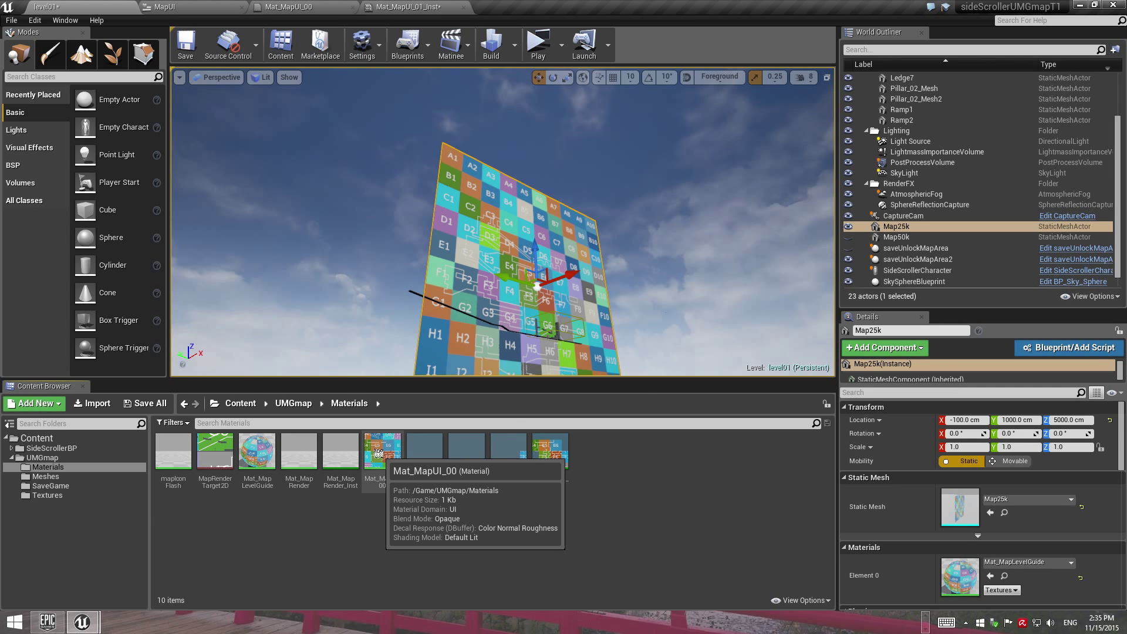
pyautogui.click(281, 11)
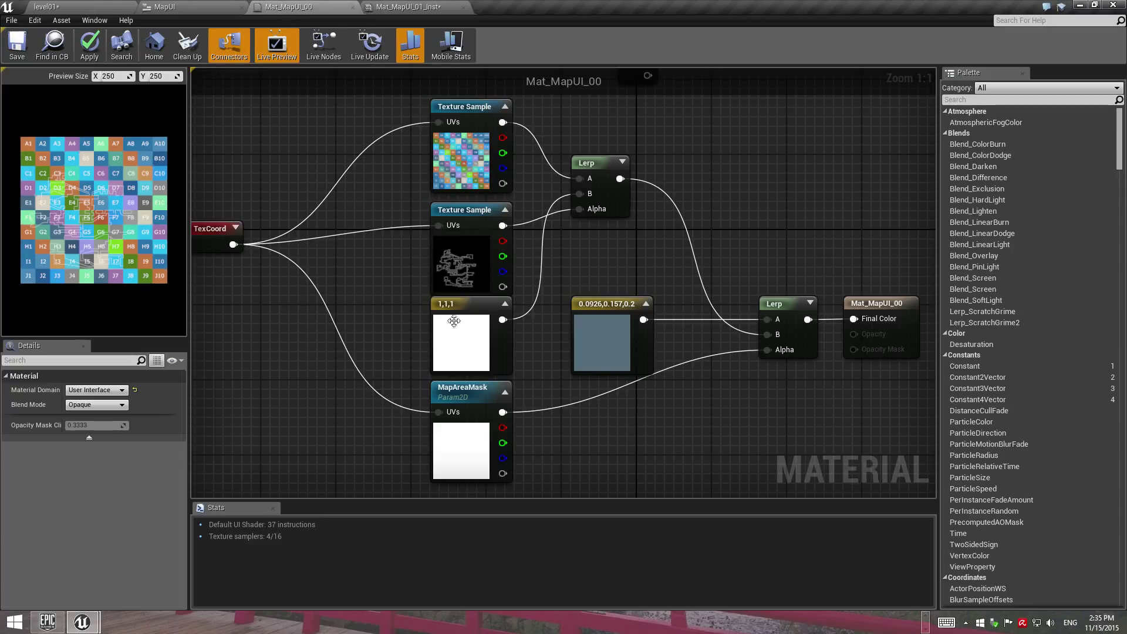
pyautogui.click(460, 272)
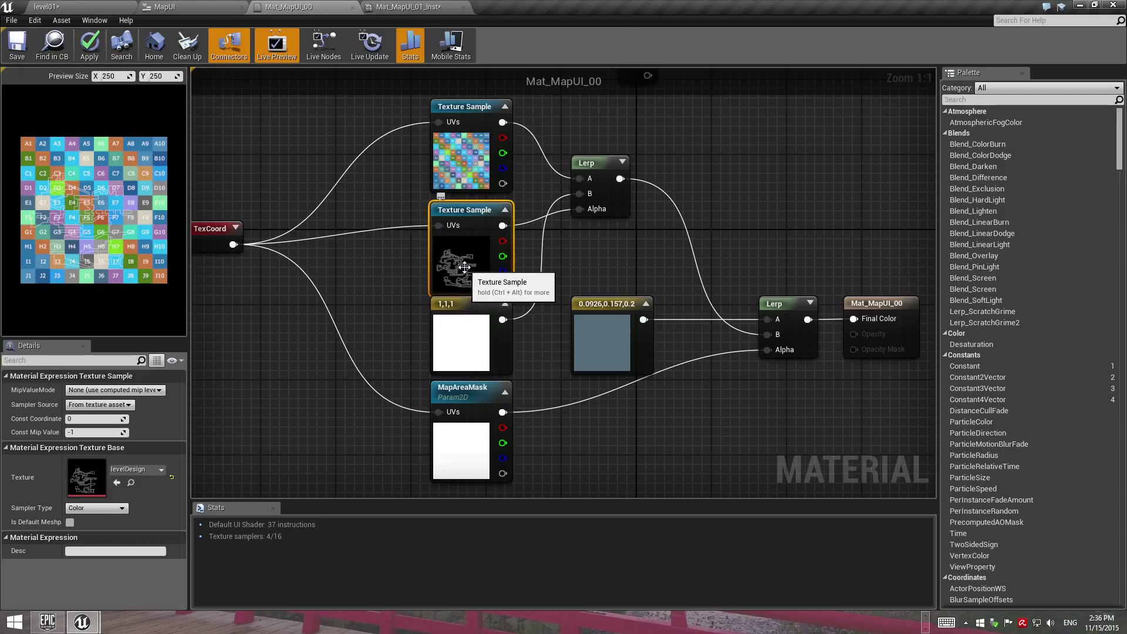
# Compare the MapAreaMask parameter of the Mat_MapUI_01_Inst material instance with its parent material Mat_MapUI_00.
pyautogui.click(410, 8)
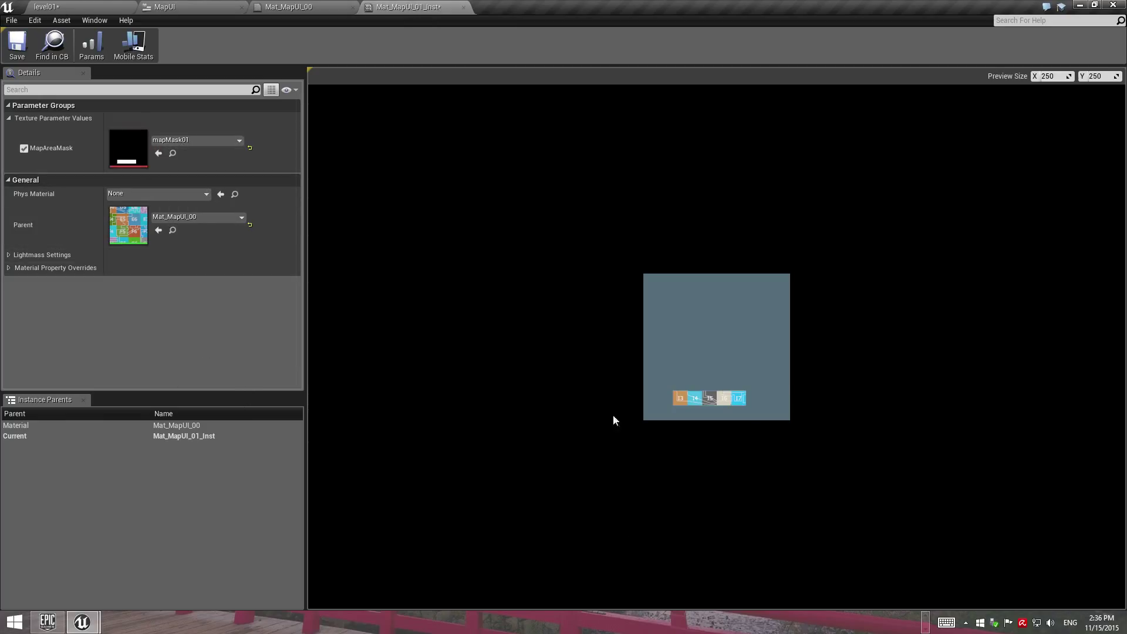
pyautogui.click(282, 7)
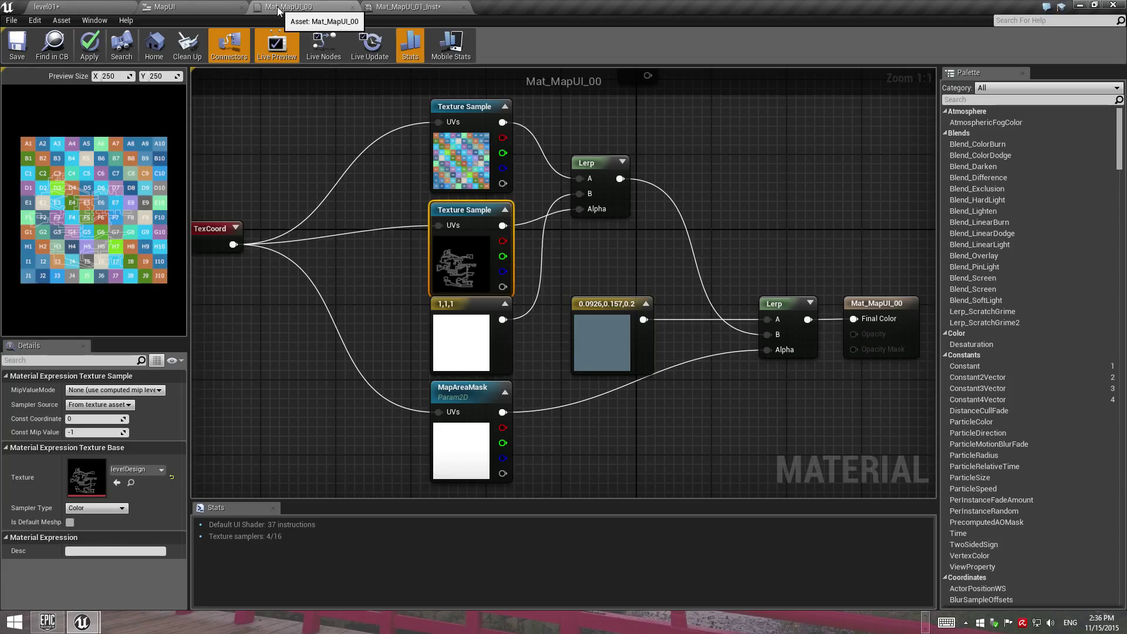
pyautogui.click(394, 9)
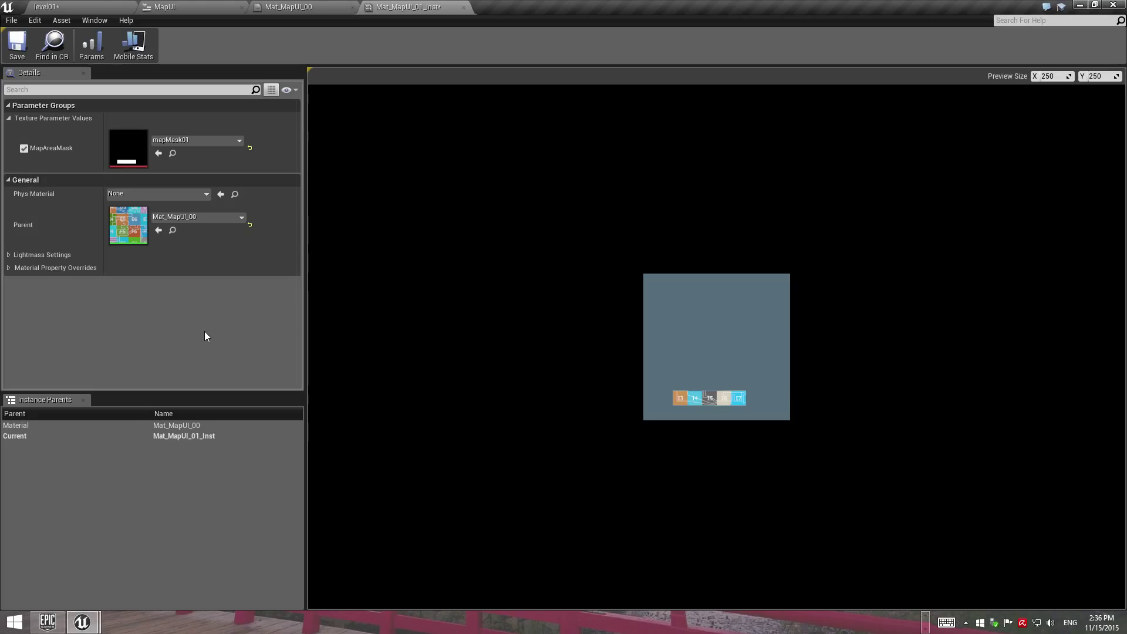
pyautogui.click(288, 7)
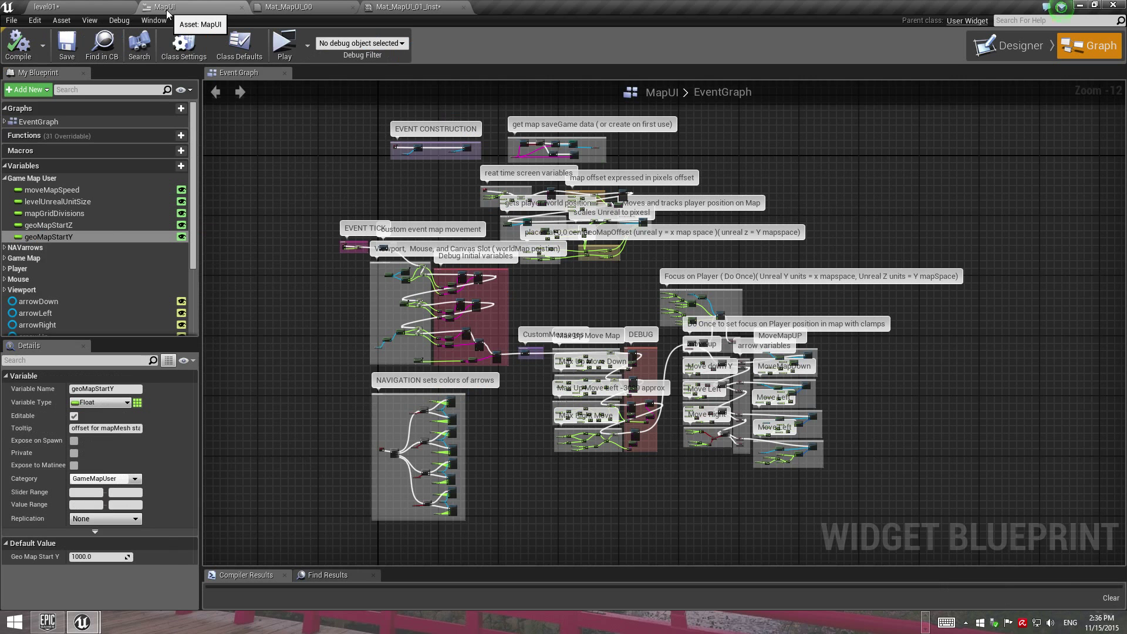
# Review the levelUnrealUnitSize, mapGridDivisions, geoMapStartZ and geoMapStartY variables in the MapUI blueprint.
pyautogui.click(166, 8)
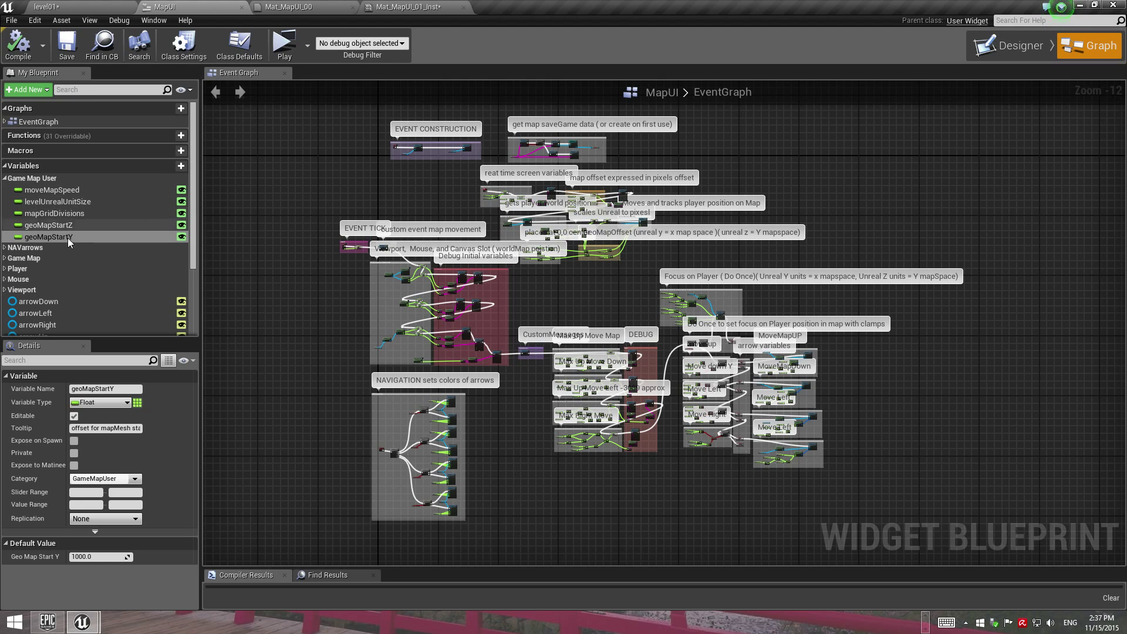
pyautogui.click(71, 205)
pyautogui.click(69, 214)
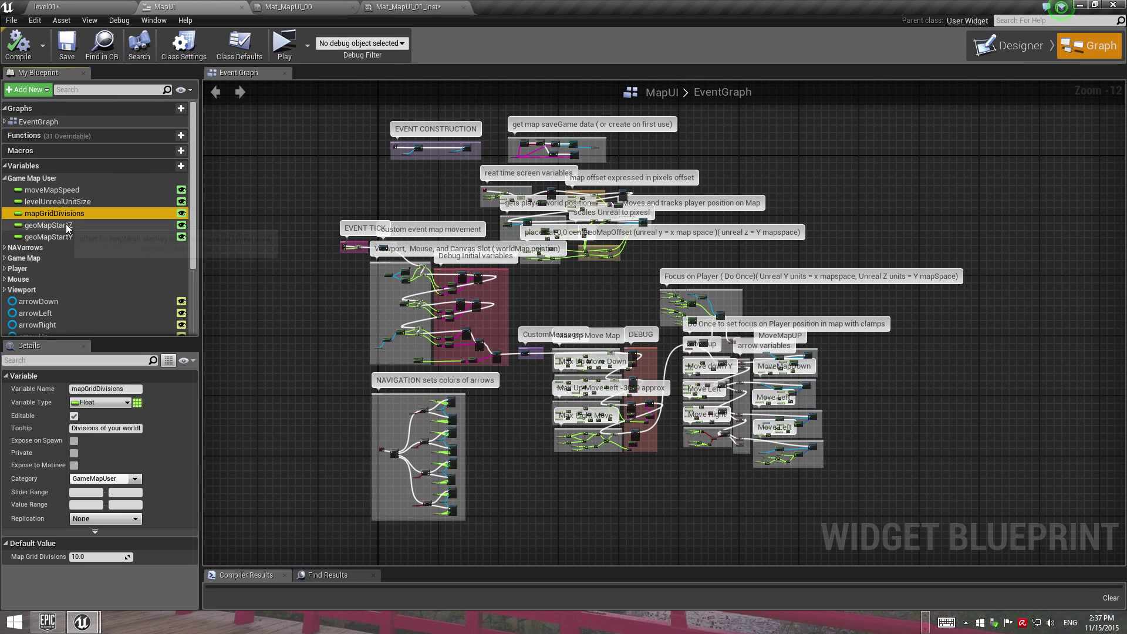
pyautogui.click(65, 224)
pyautogui.click(68, 238)
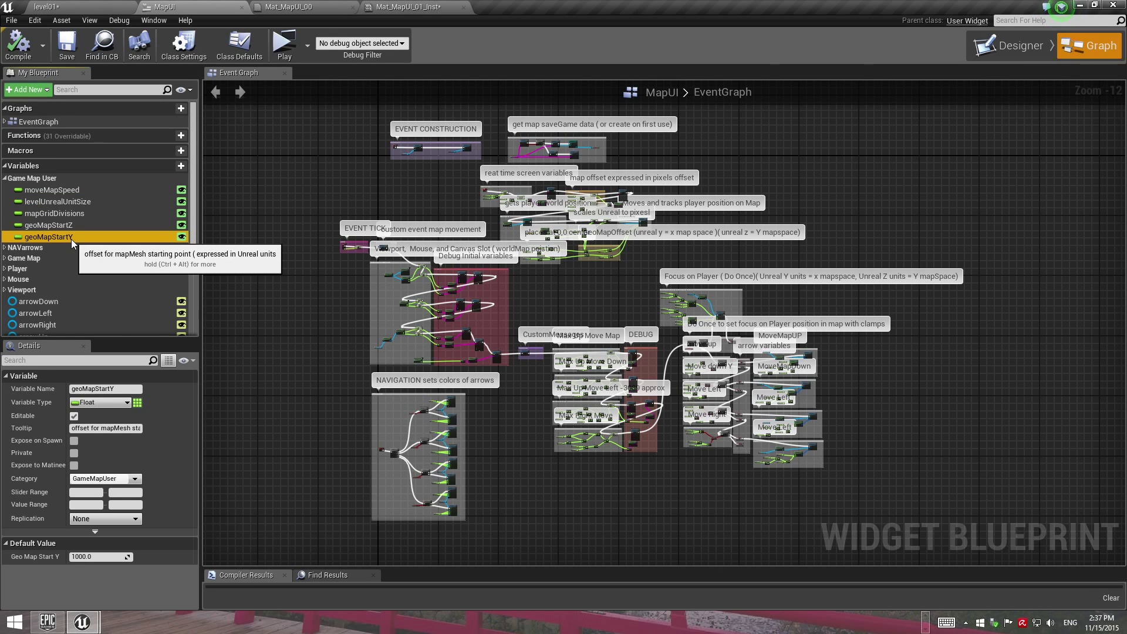
# Go back to the level01 editor and show the guide meshes in the UMGmap Meshes folder.
pyautogui.click(76, 8)
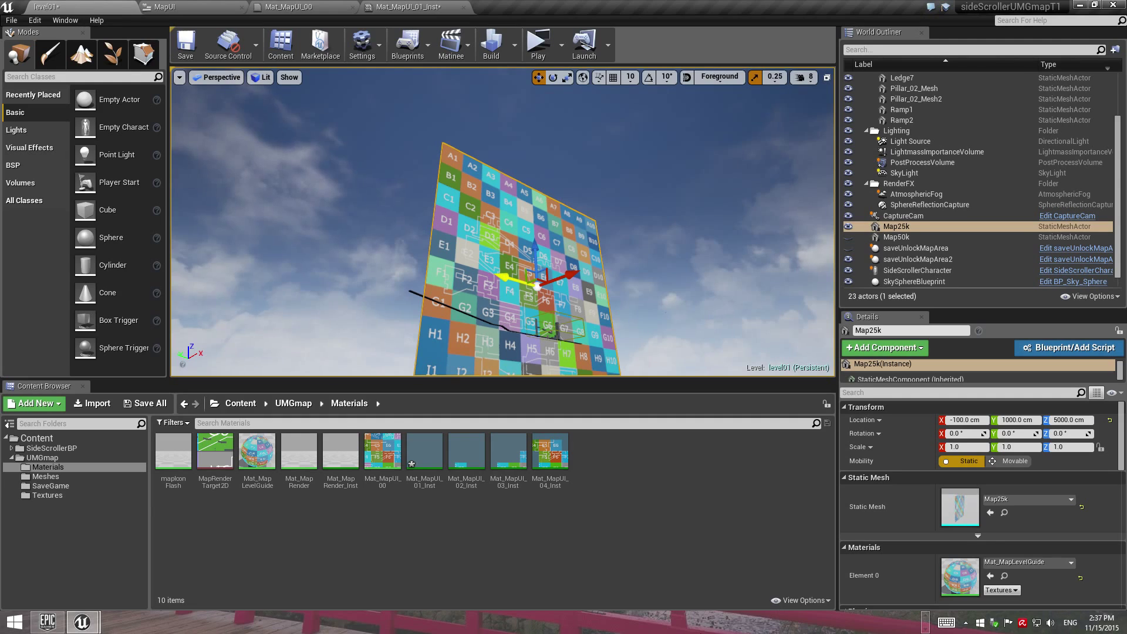
pyautogui.click(51, 458)
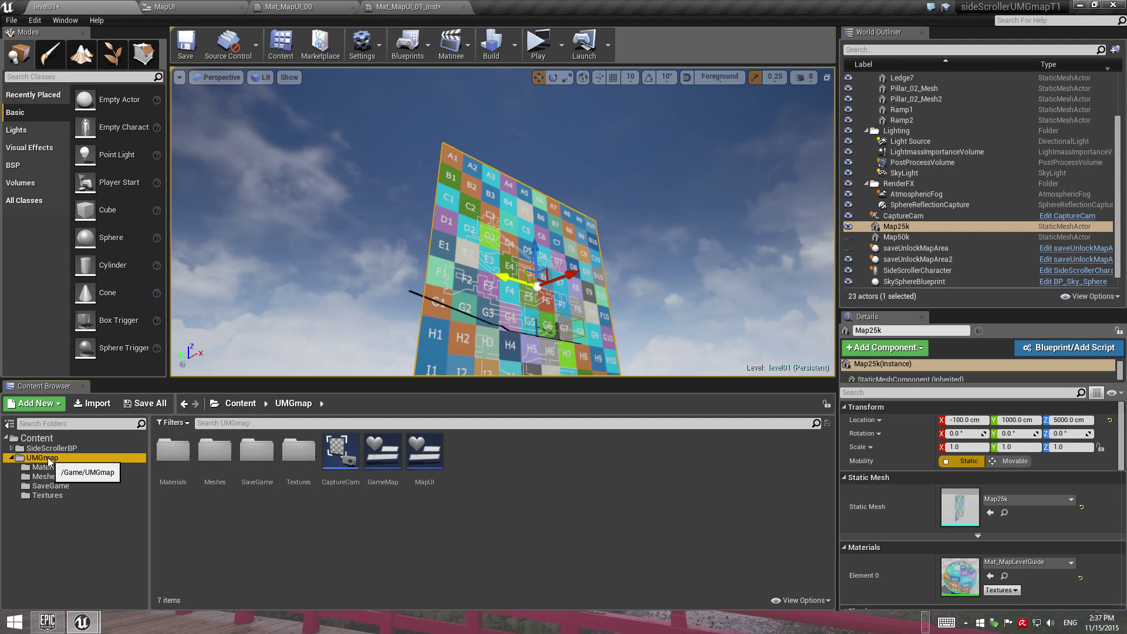
pyautogui.click(54, 476)
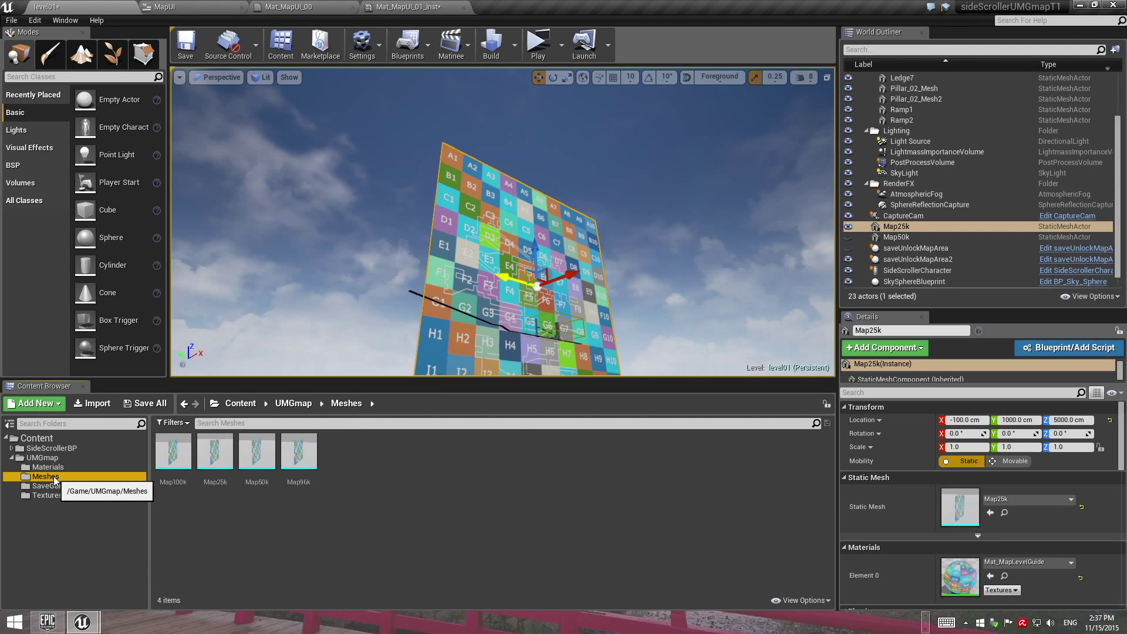